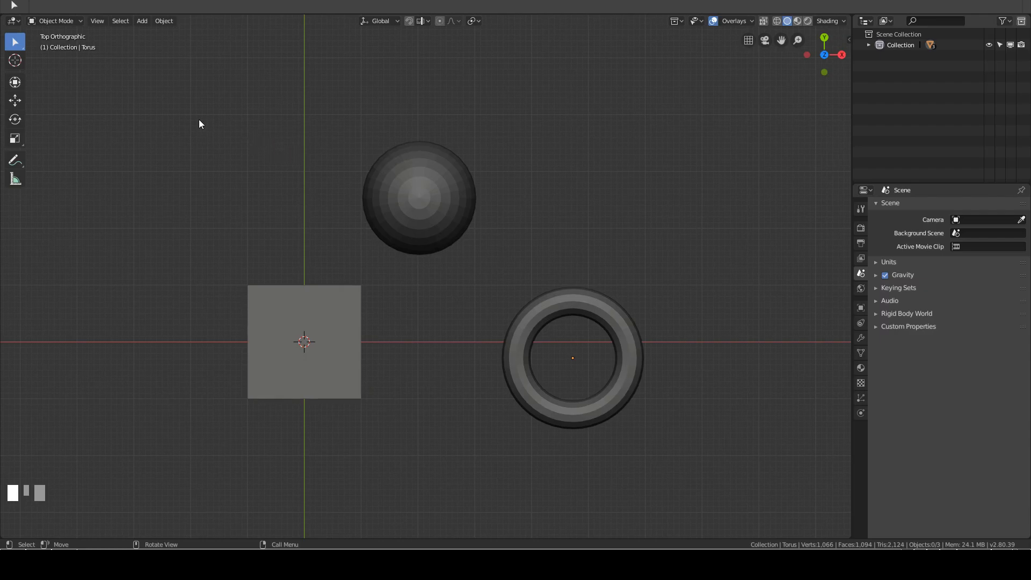
With the plain Select tool, select the cube, sphere and torus together, and remove the cube from the selection
{"action": "left_click", "coordinate": [14, 42]}
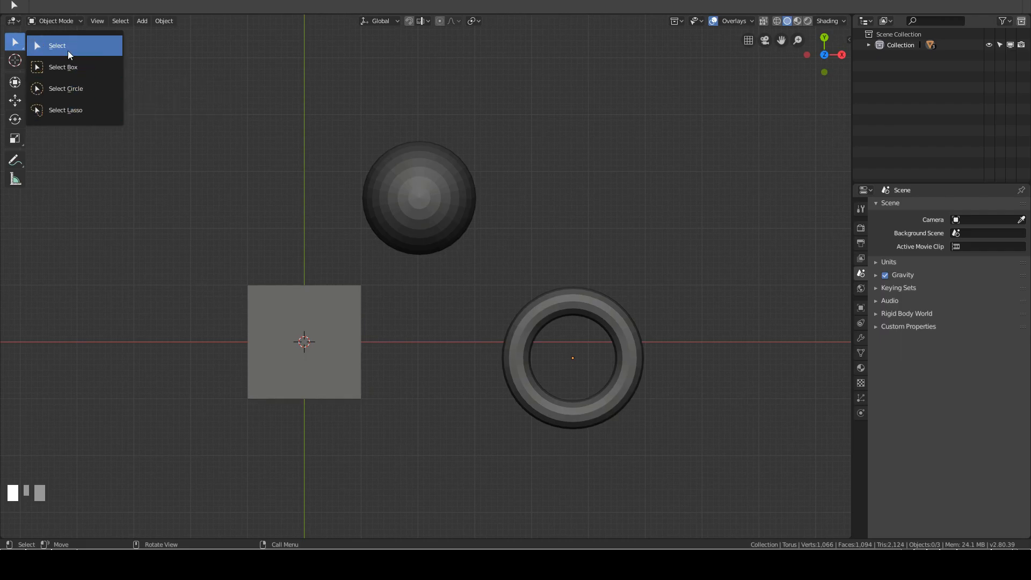
{"action": "left_click", "coordinate": [80, 46]}
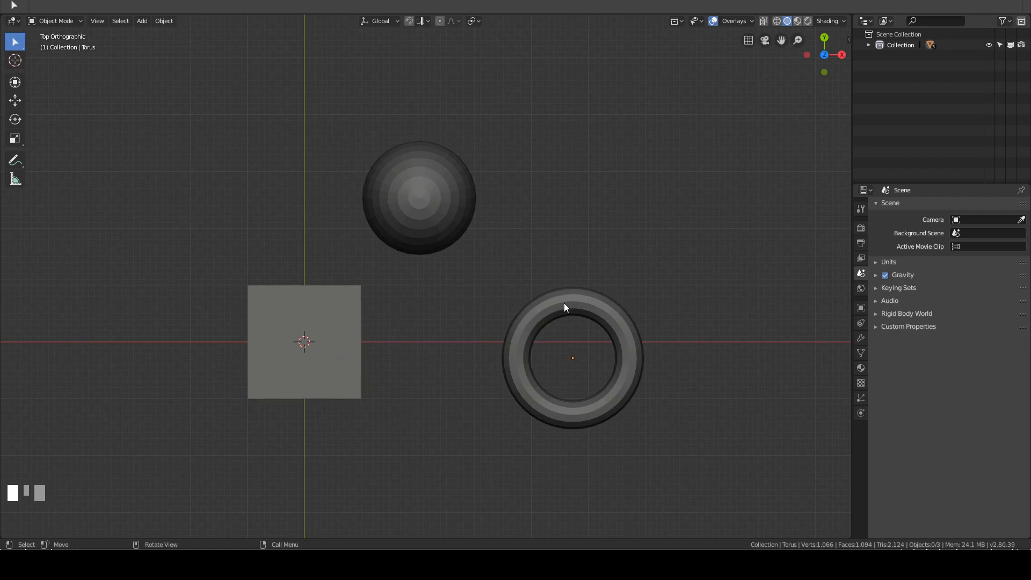
{"action": "left_click", "coordinate": [336, 312]}
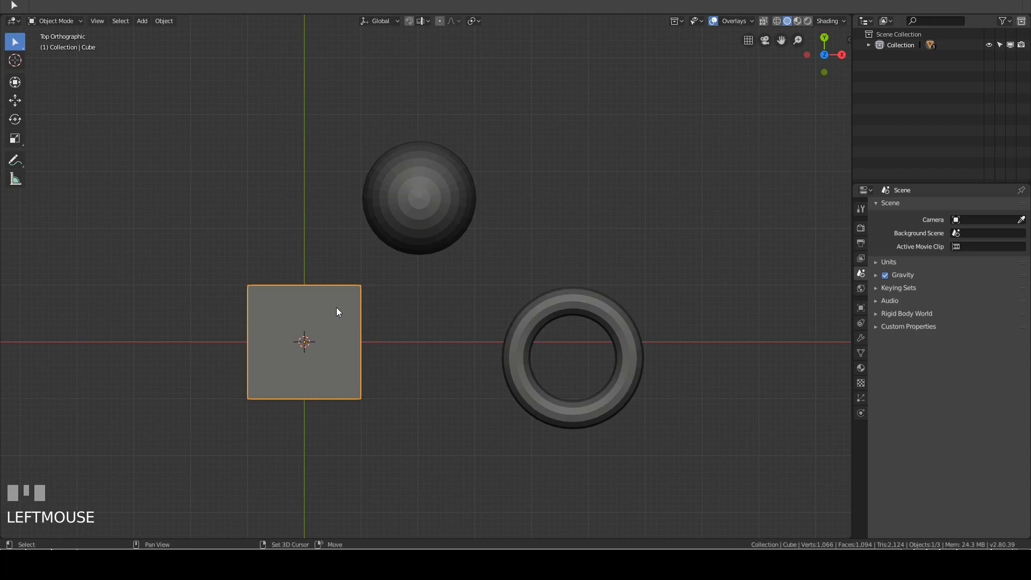
{"action": "left_click", "coordinate": [425, 213], "text": "shift"}
{"action": "left_click", "coordinate": [594, 302], "text": "shift"}
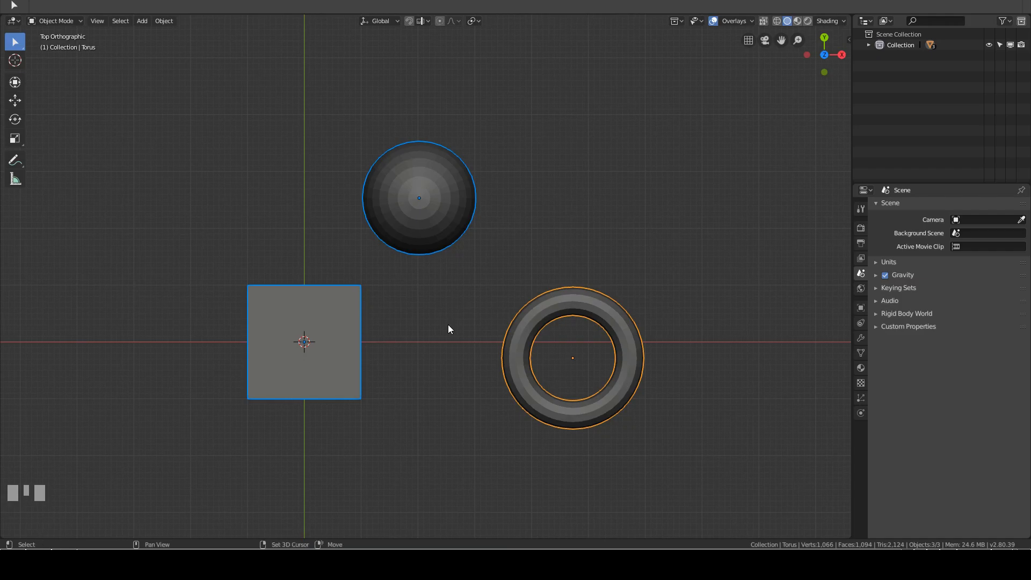
{"action": "left_click", "coordinate": [347, 331], "text": "shift"}
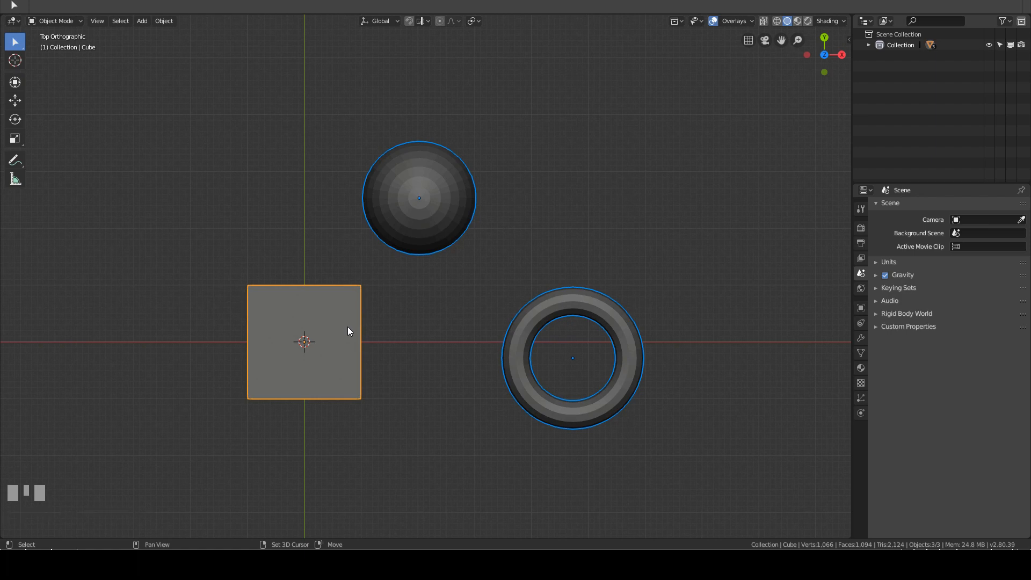
{"action": "left_click", "coordinate": [348, 328], "text": "shift"}
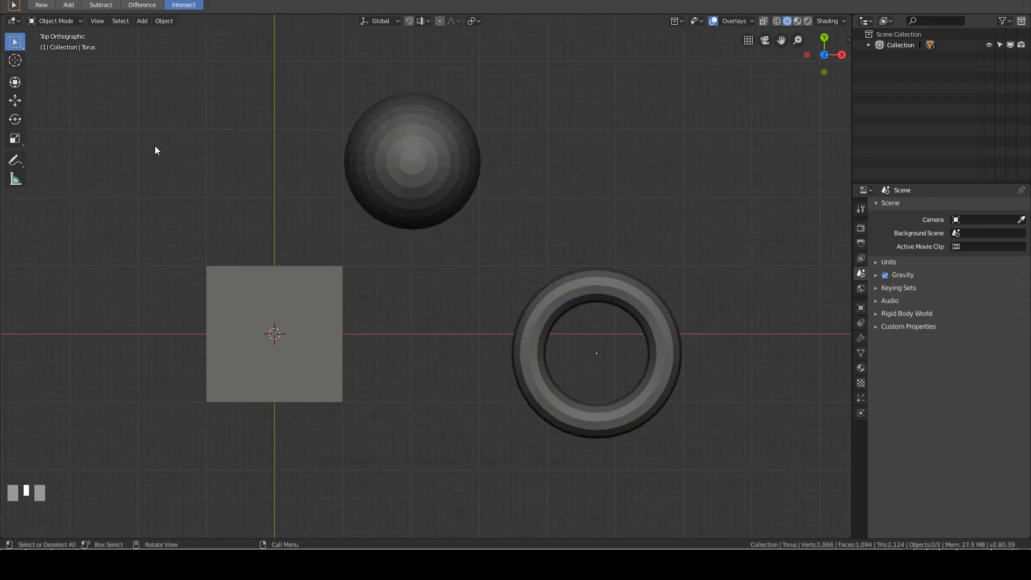
Switch to the Select Box tool in New mode and box-select the cube
{"action": "left_click", "coordinate": [15, 41]}
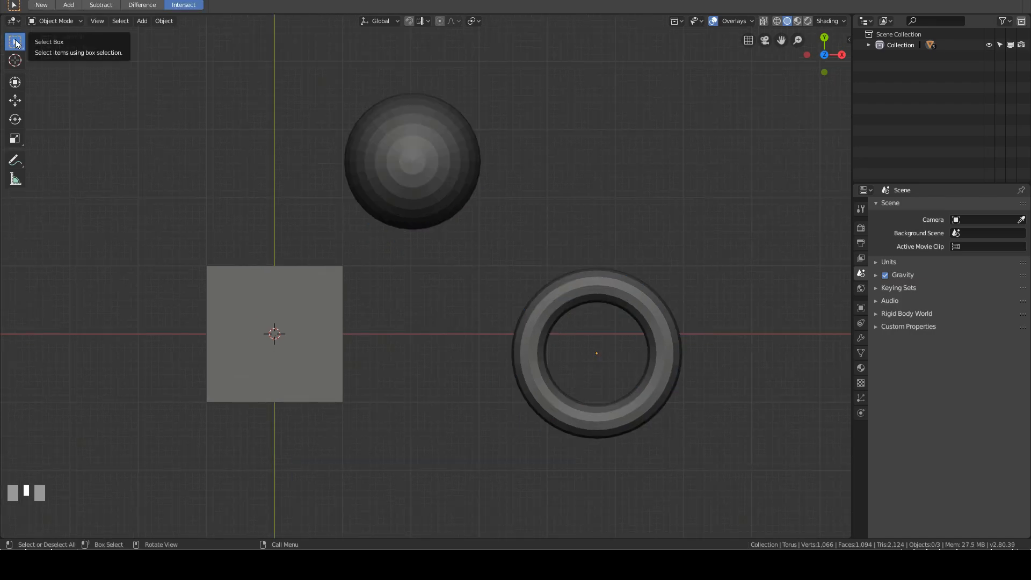
{"action": "left_click_drag", "start_coordinate": [15, 42], "coordinate": [89, 68]}
{"action": "left_click", "coordinate": [41, 5]}
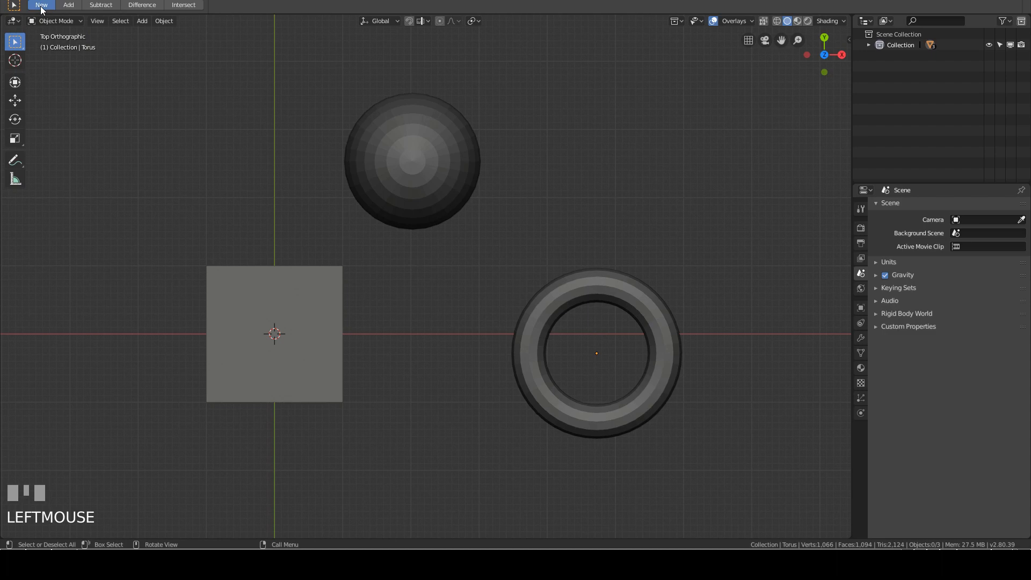
{"action": "left_click_drag", "start_coordinate": [169, 237], "coordinate": [388, 458]}
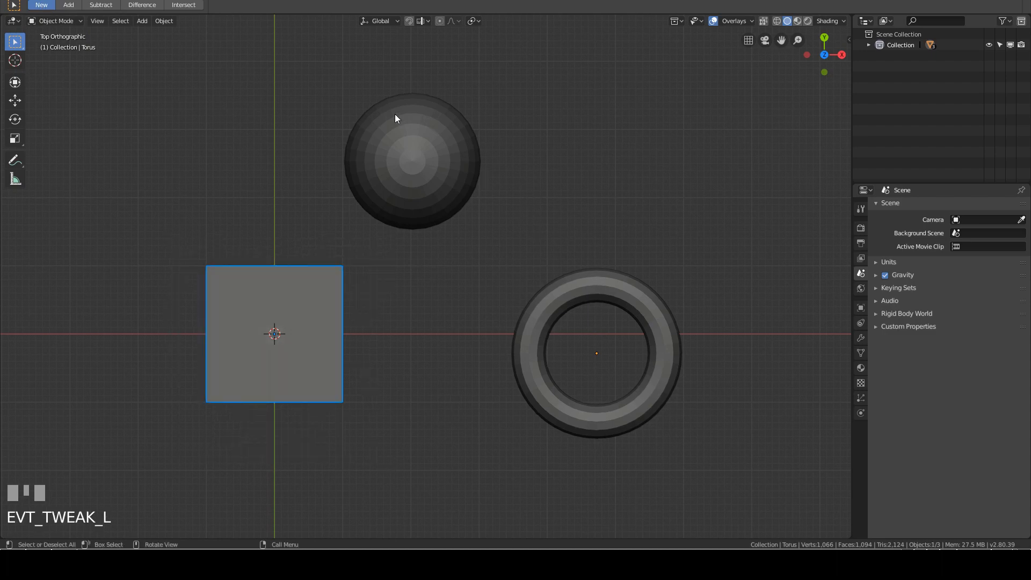
Select all objects and, in Subtract mode, box-deselect the cube, followed by the sphere and torus
{"action": "key", "text": "a"}
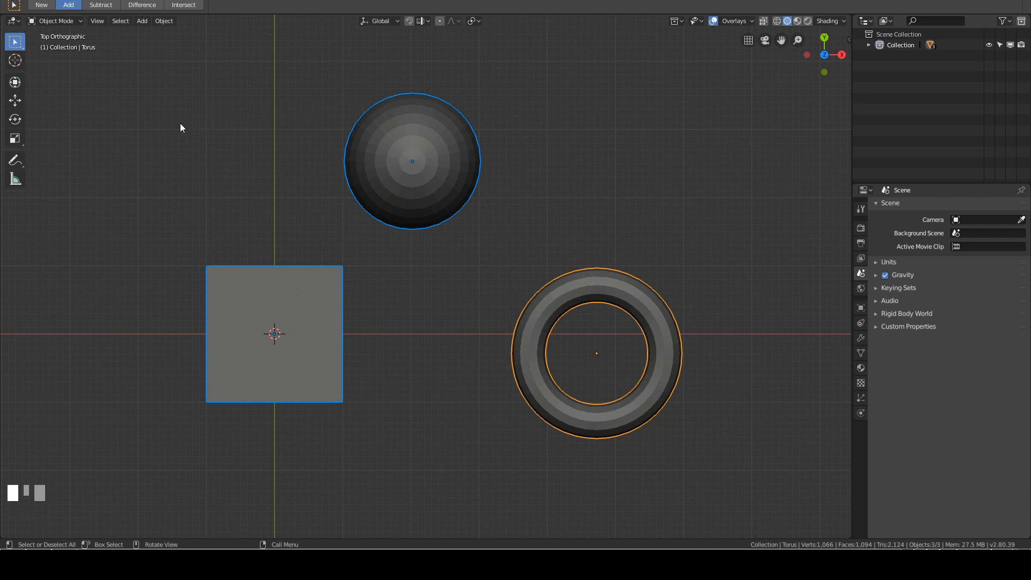
{"action": "left_click", "coordinate": [102, 6]}
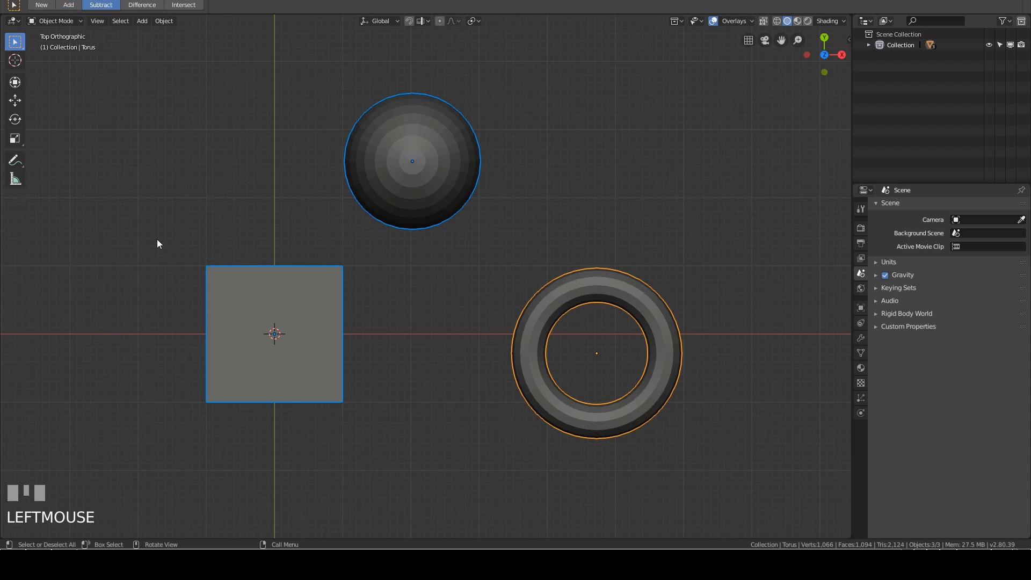
{"action": "left_click_drag", "start_coordinate": [157, 240], "coordinate": [395, 468]}
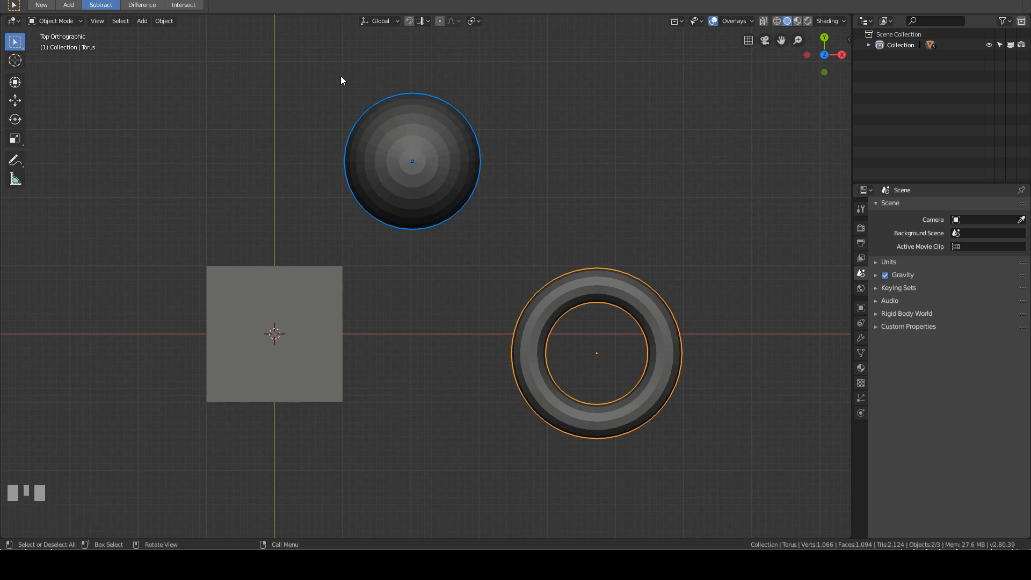
{"action": "left_click_drag", "start_coordinate": [340, 81], "coordinate": [713, 497]}
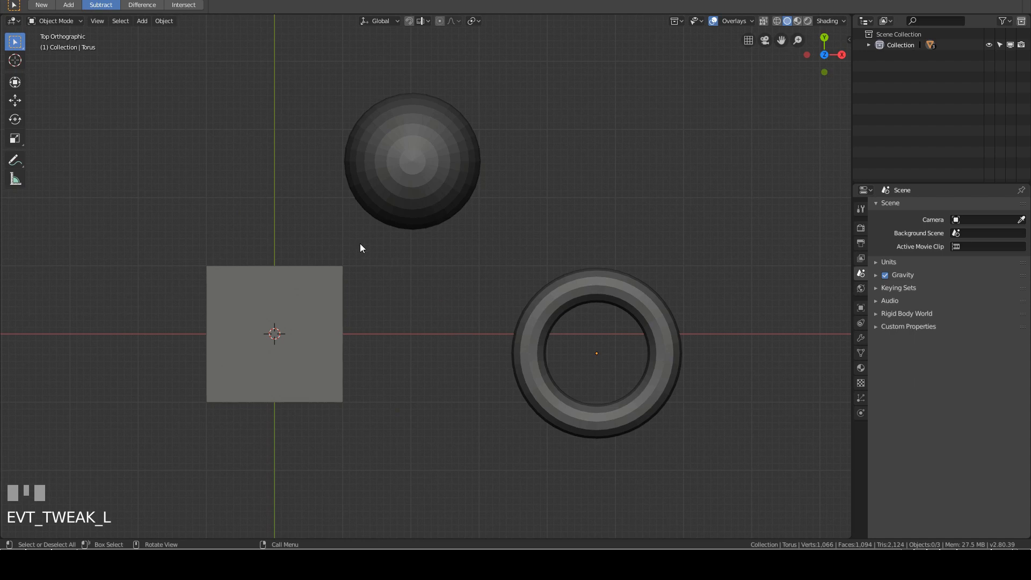
Select all objects and draw a selection box around the cube in Difference mode
{"action": "key", "text": "a"}
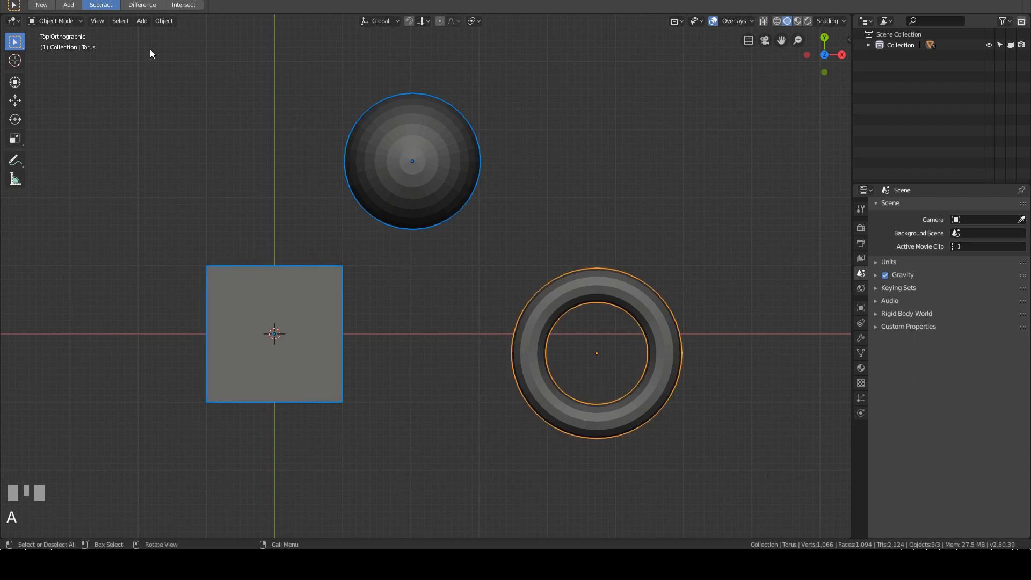
{"action": "left_click", "coordinate": [141, 6]}
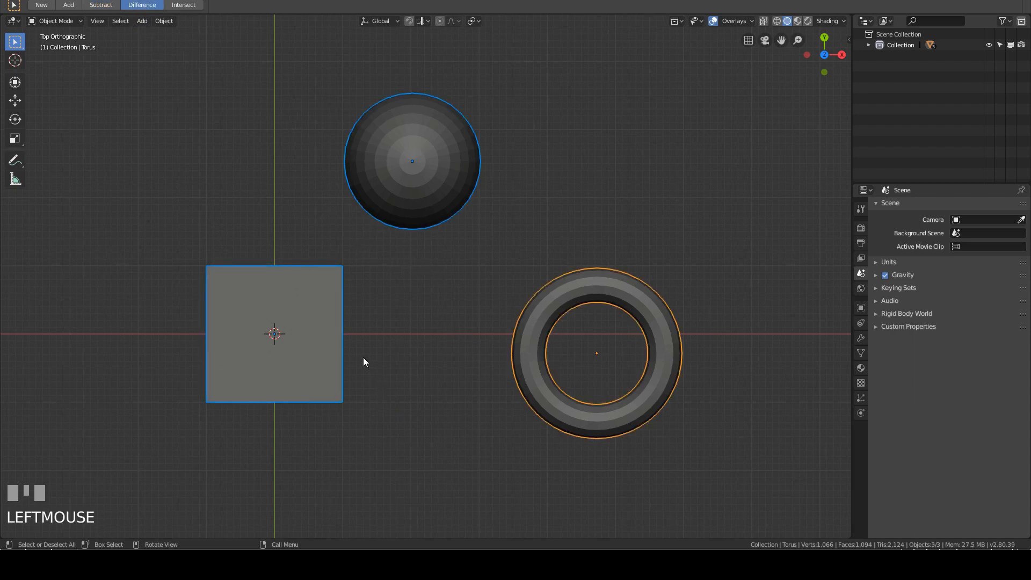
{"action": "left_click_drag", "start_coordinate": [148, 235], "coordinate": [382, 457]}
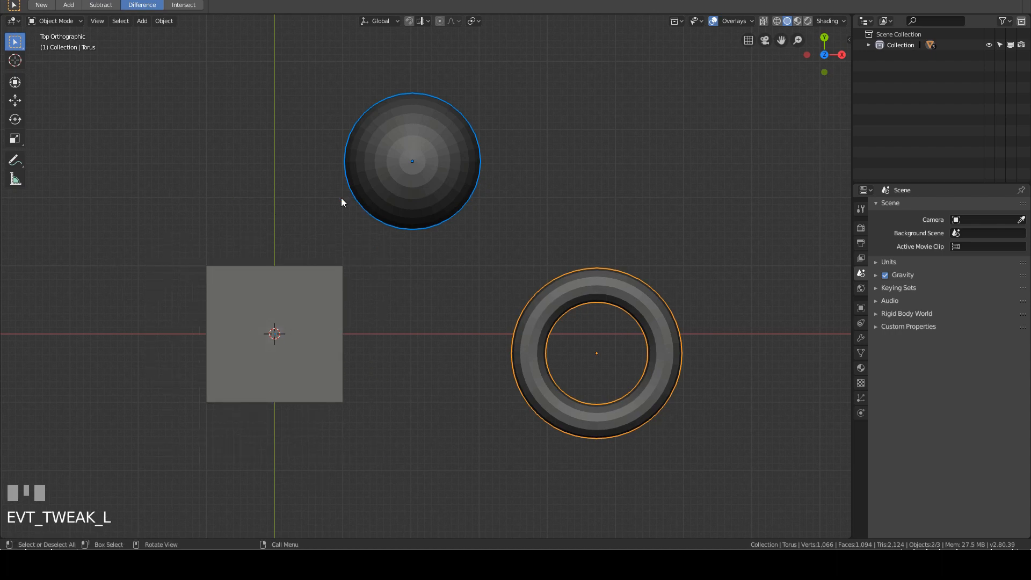
Select all objects, box the cube in Intersect mode to keep only it selected, and clear the selection
{"action": "key", "text": "a"}
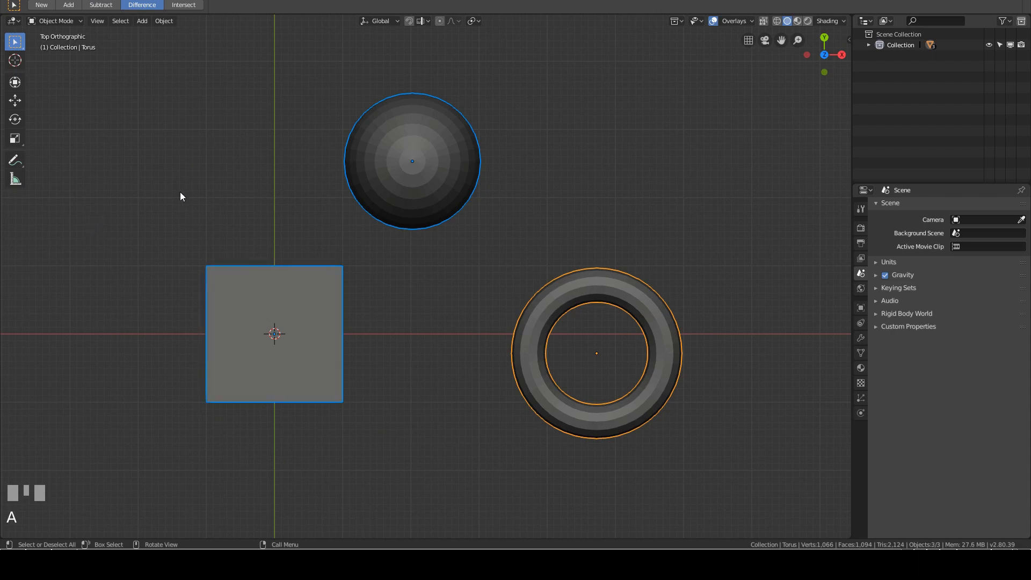
{"action": "left_click", "coordinate": [185, 5]}
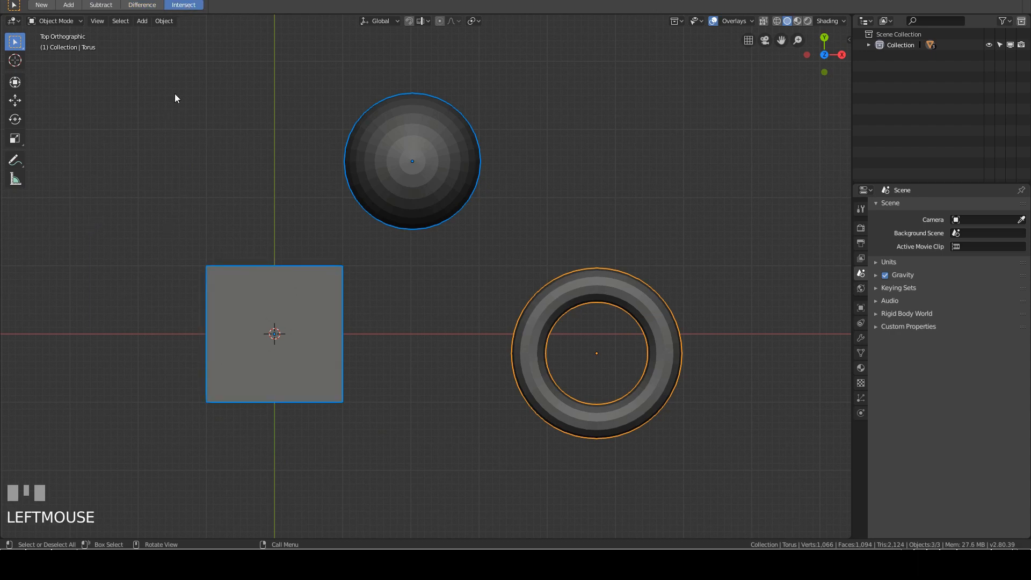
{"action": "left_click_drag", "start_coordinate": [154, 220], "coordinate": [364, 467]}
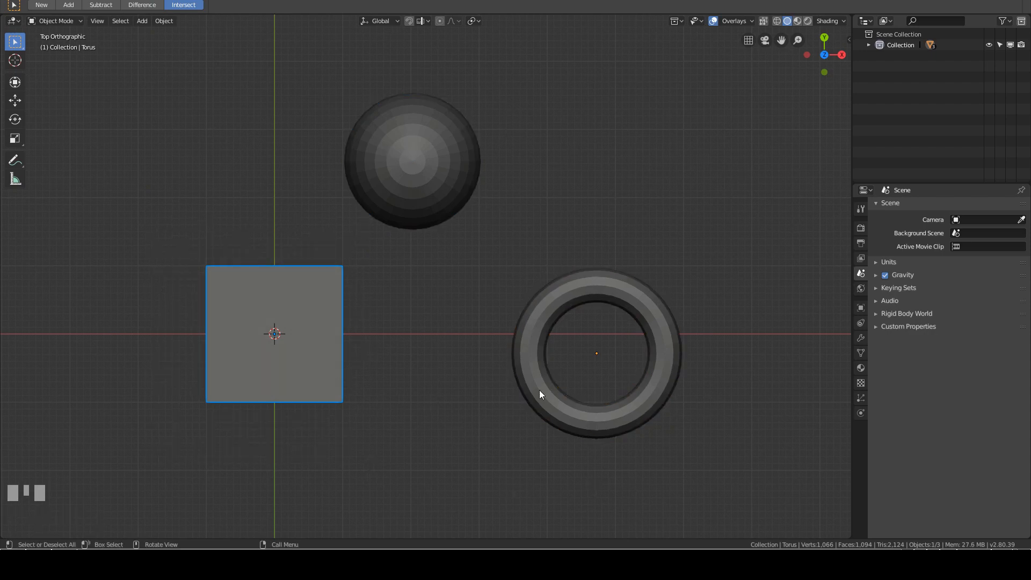
{"action": "left_click", "coordinate": [249, 167]}
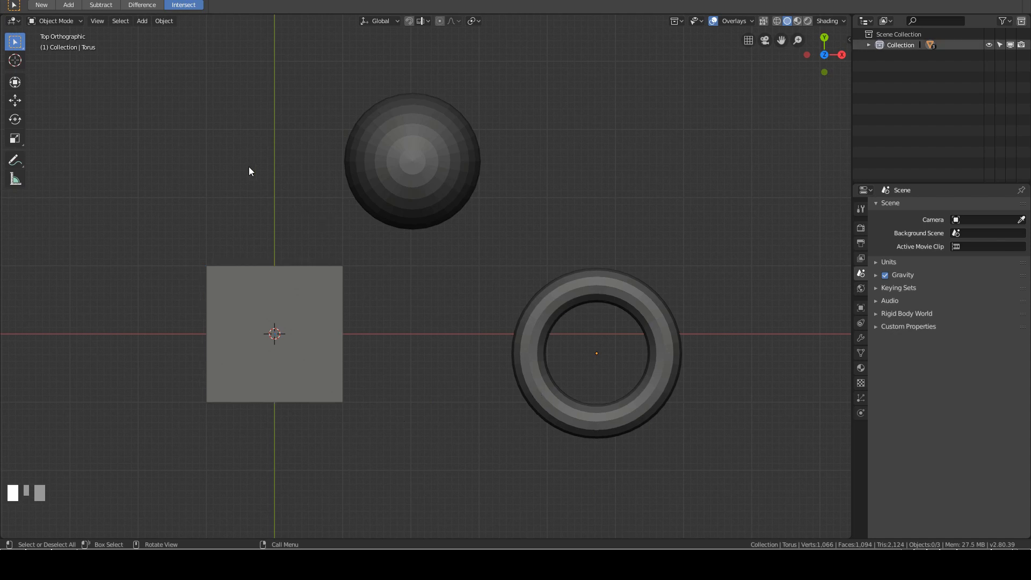
Switch to the Select Circle tool with a radius of 36 and circle-select the cube, sphere and torus
{"action": "left_click", "coordinate": [16, 42]}
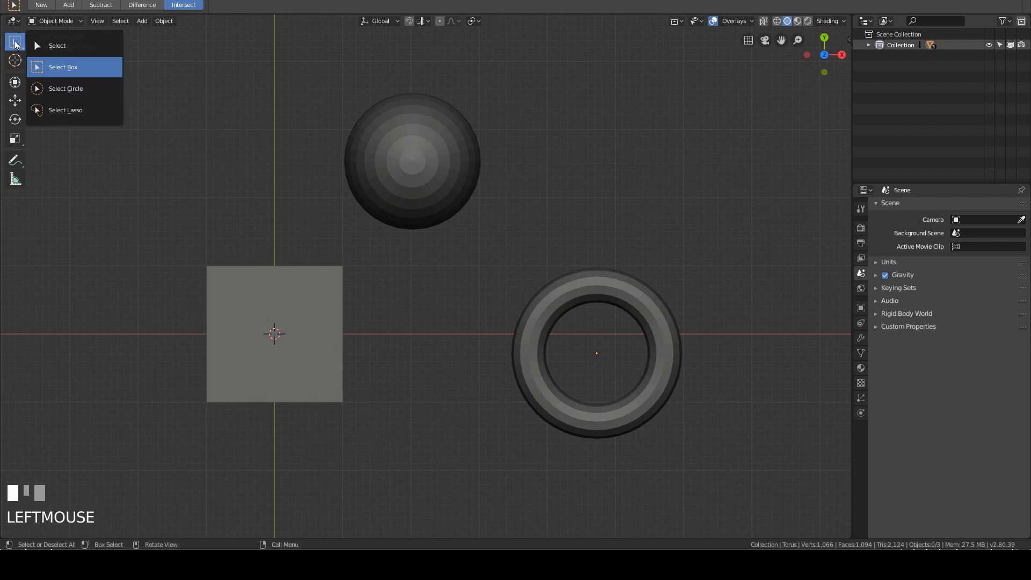
{"action": "left_click", "coordinate": [79, 88]}
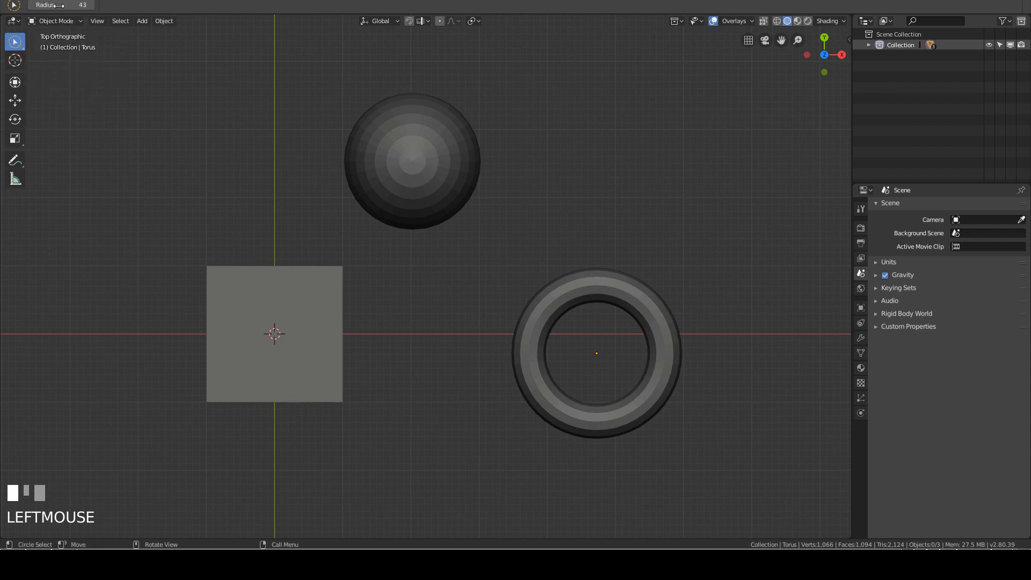
{"action": "left_click_drag", "start_coordinate": [51, 5], "coordinate": [51, 5]}
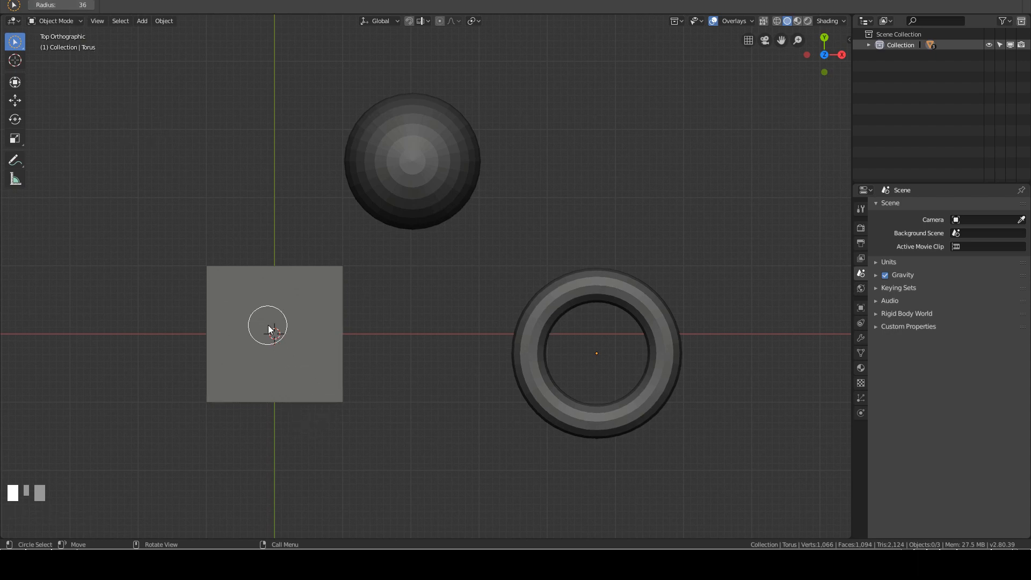
{"action": "left_click_drag", "start_coordinate": [270, 328], "coordinate": [273, 332]}
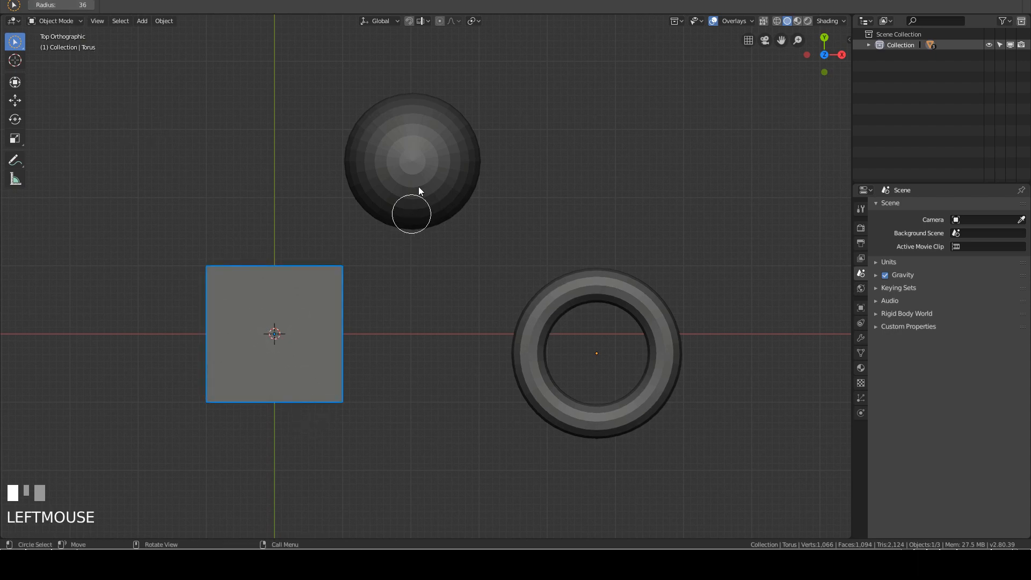
{"action": "left_click", "coordinate": [418, 165]}
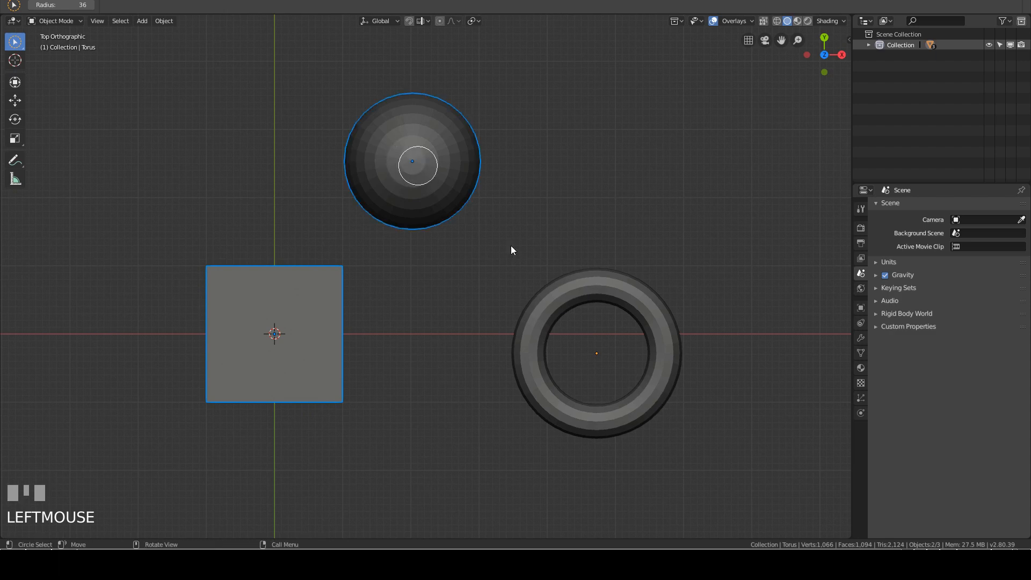
{"action": "left_click", "coordinate": [601, 357]}
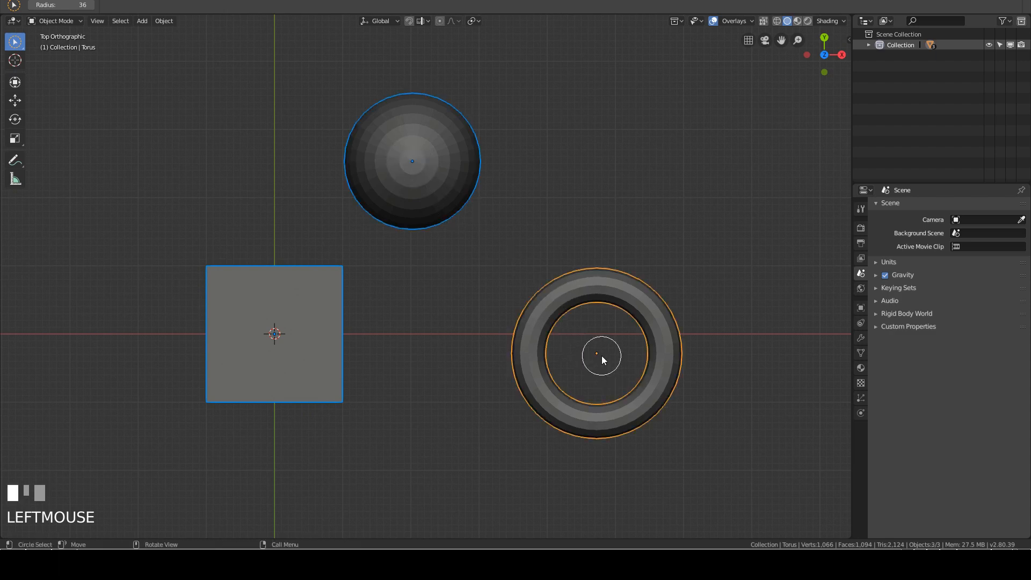
Deselect the cube, sphere and torus one by one with the selection circle
{"action": "left_click", "coordinate": [272, 329], "text": "ctrl"}
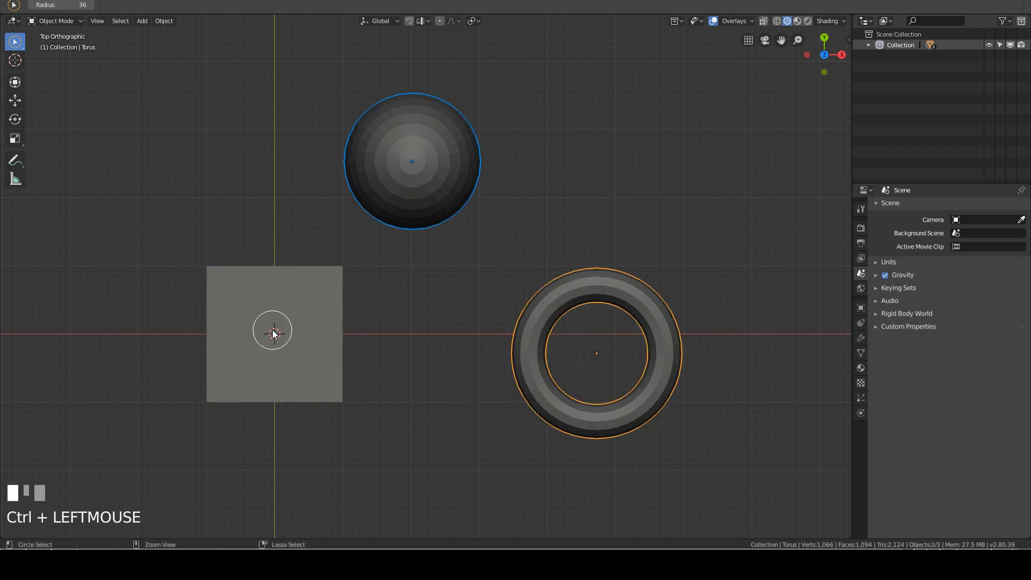
{"action": "left_click", "coordinate": [410, 158], "text": "ctrl"}
{"action": "left_click", "coordinate": [598, 352], "text": "ctrl"}
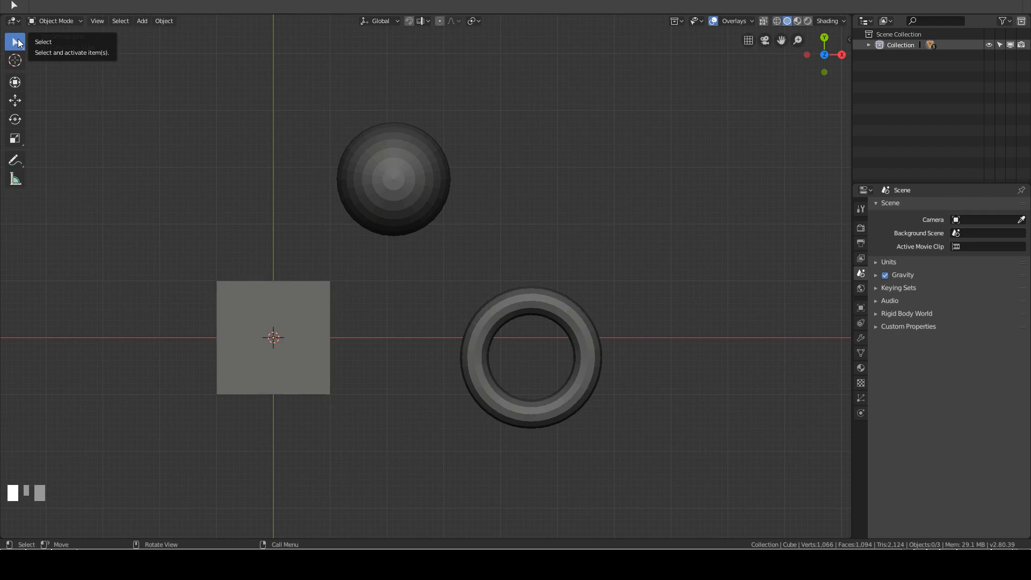
Switch to the Select Lasso tool in New mode and lasso the cube, the sphere, and the cube together with the torus as separate selections
{"action": "left_click", "coordinate": [18, 41]}
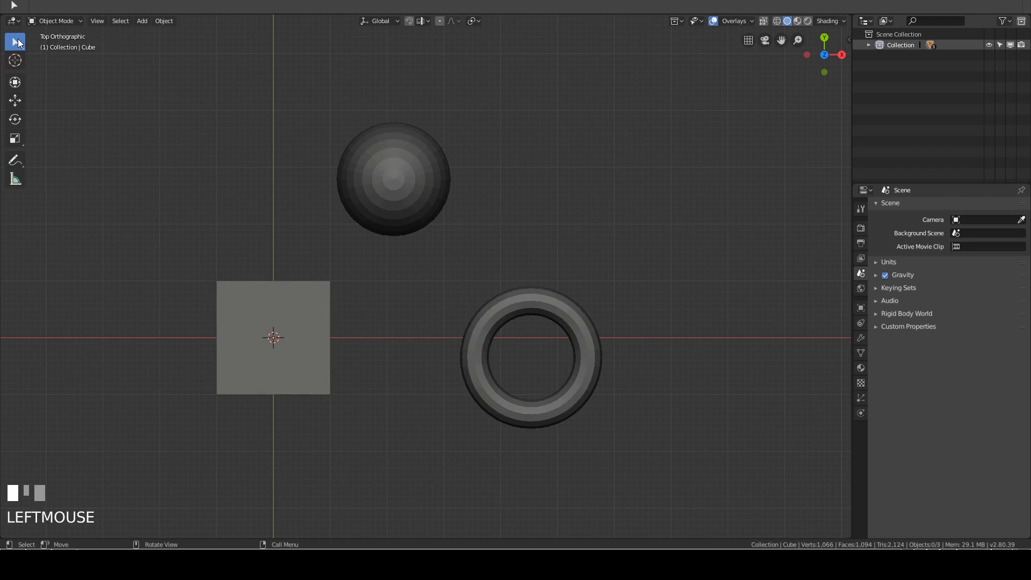
{"action": "left_click", "coordinate": [67, 110]}
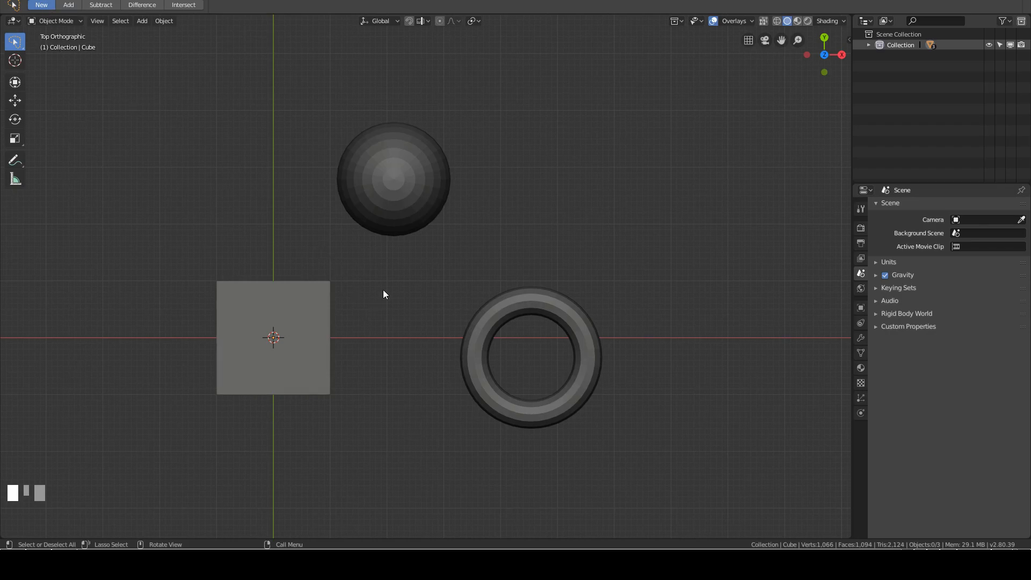
{"action": "mouse_move", "coordinate": [350, 255]}
{"action": "left_mouse_down"}
{"action": "mouse_move", "coordinate": [220, 246]}
{"action": "mouse_move", "coordinate": [284, 448]}
{"action": "mouse_move", "coordinate": [367, 299]}
{"action": "mouse_move", "coordinate": [335, 305]}
{"action": "left_mouse_up"}
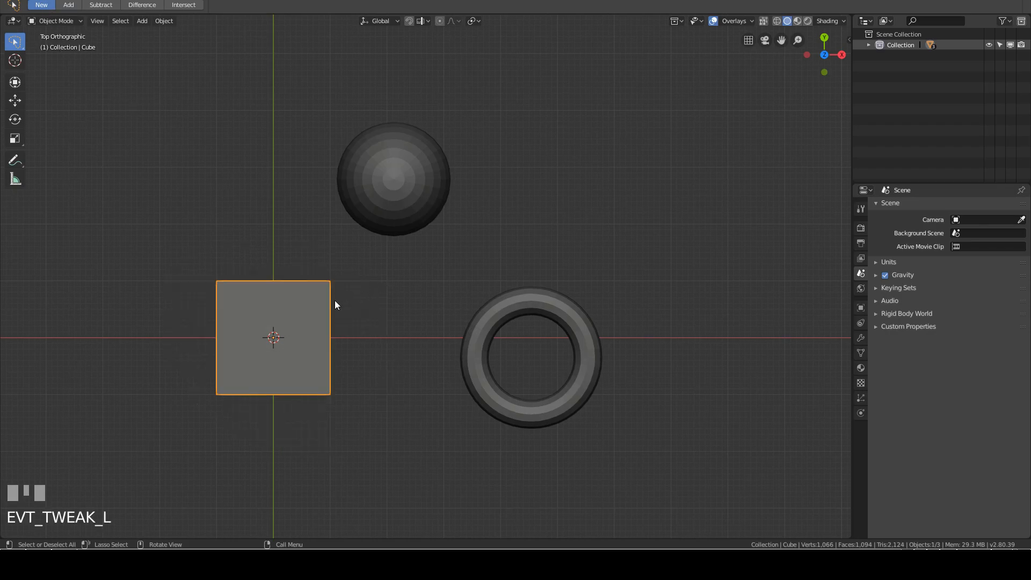
{"action": "mouse_move", "coordinate": [434, 96]}
{"action": "left_mouse_down"}
{"action": "mouse_move", "coordinate": [331, 124]}
{"action": "mouse_move", "coordinate": [486, 249]}
{"action": "mouse_move", "coordinate": [436, 104]}
{"action": "left_mouse_up"}
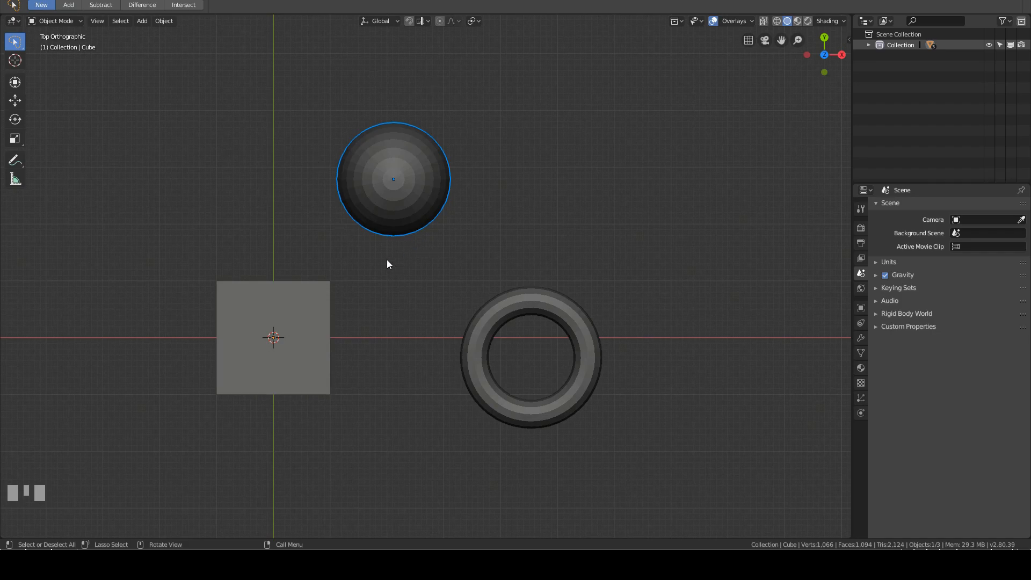
{"action": "mouse_move", "coordinate": [387, 262]}
{"action": "left_mouse_down"}
{"action": "mouse_move", "coordinate": [184, 263]}
{"action": "mouse_move", "coordinate": [377, 476]}
{"action": "mouse_move", "coordinate": [709, 368]}
{"action": "mouse_move", "coordinate": [498, 263]}
{"action": "left_mouse_up"}
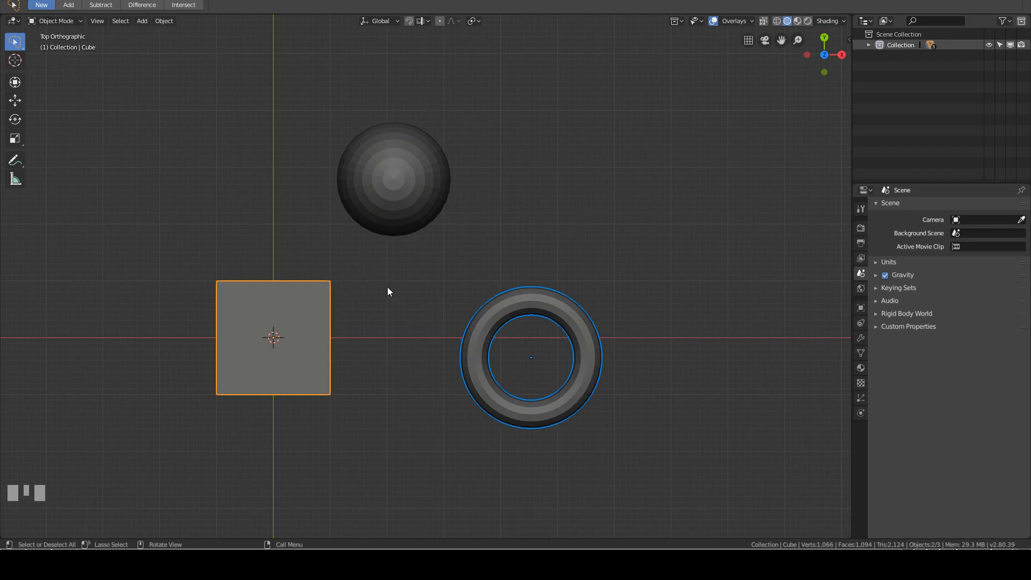
Clear the selection, lasso the cube, and extend the selection with a lasso at the sphere
{"action": "left_click", "coordinate": [374, 297]}
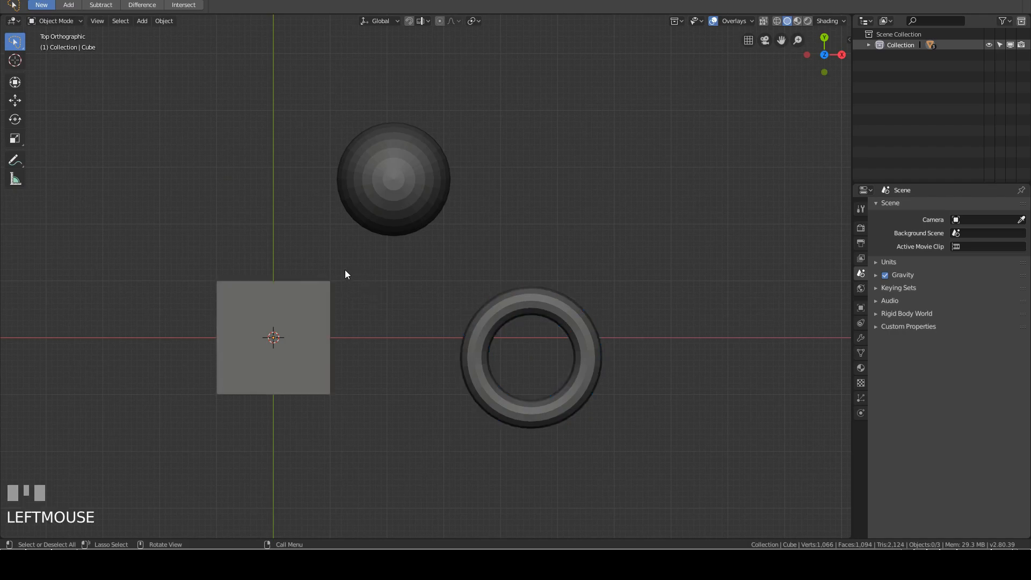
{"action": "mouse_move", "coordinate": [333, 256]}
{"action": "left_mouse_down"}
{"action": "mouse_move", "coordinate": [173, 371]}
{"action": "mouse_move", "coordinate": [350, 372]}
{"action": "mouse_move", "coordinate": [339, 308]}
{"action": "left_mouse_up"}
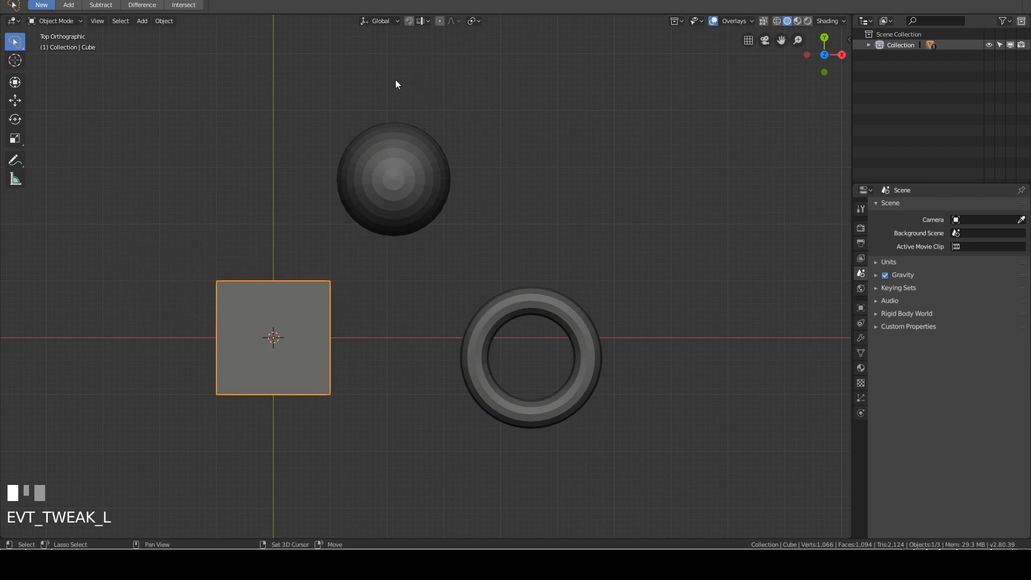
{"action": "mouse_move", "coordinate": [396, 82]}
{"action": "left_mouse_down", "text": "shift"}
{"action": "mouse_move", "coordinate": [394, 258]}
{"action": "mouse_move", "coordinate": [457, 146]}
{"action": "left_mouse_up", "text": "shift"}
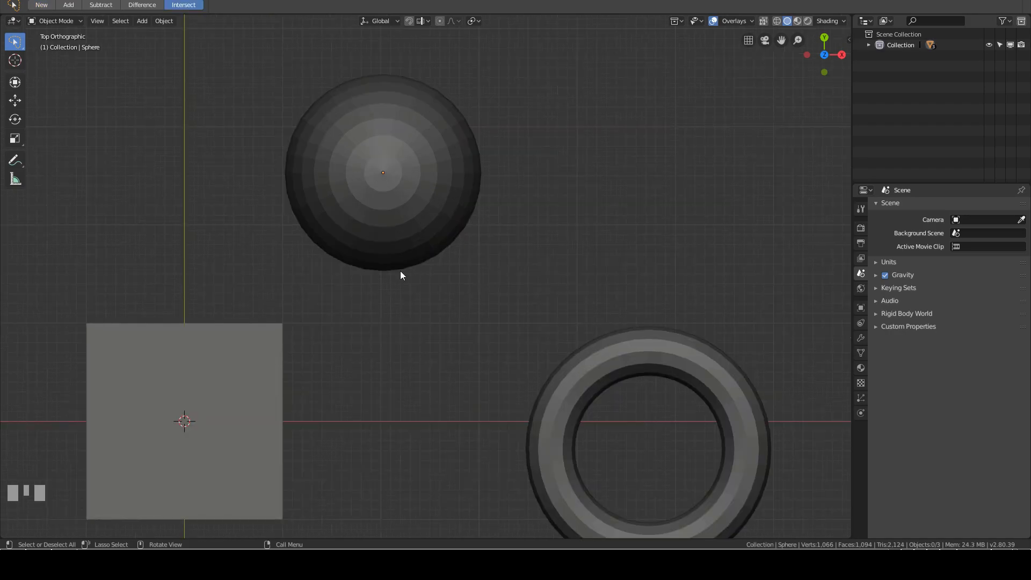
Select the sphere, enter Edit Mode on it, and deselect all of its vertices
{"action": "left_click", "coordinate": [399, 172]}
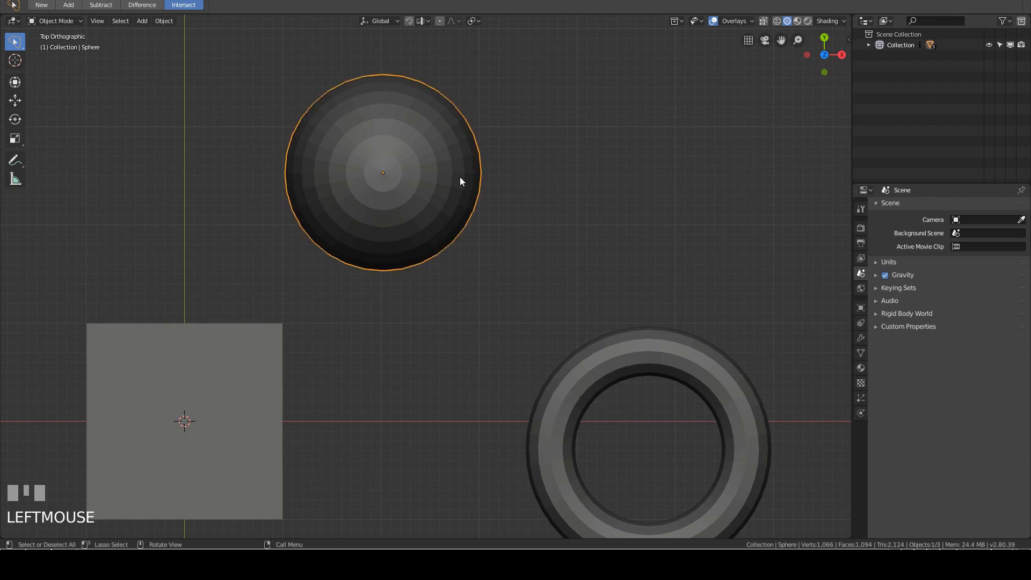
{"action": "key", "text": "Tab"}
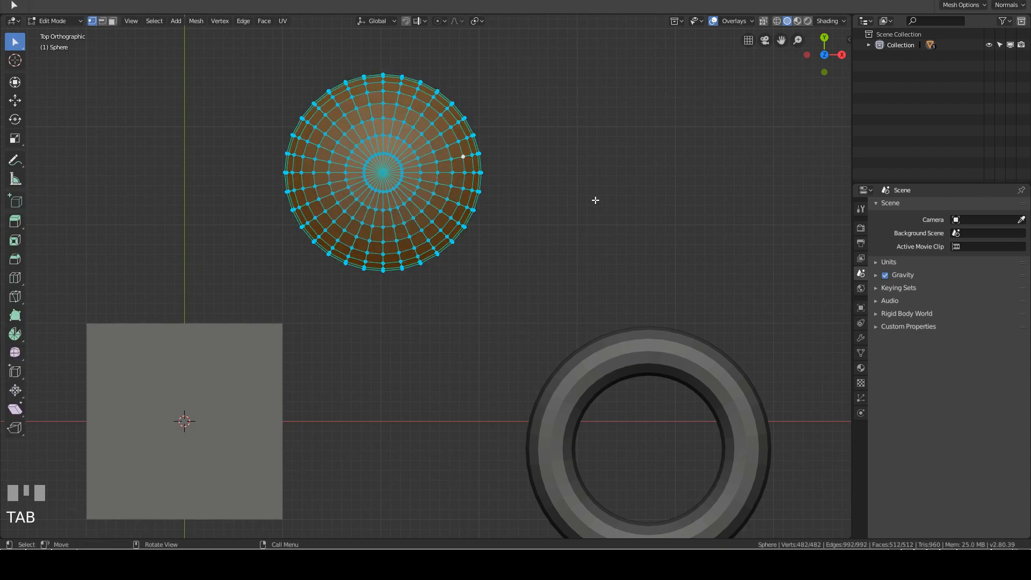
{"action": "key", "text": "alt"}
{"action": "key", "text": "alt+a"}
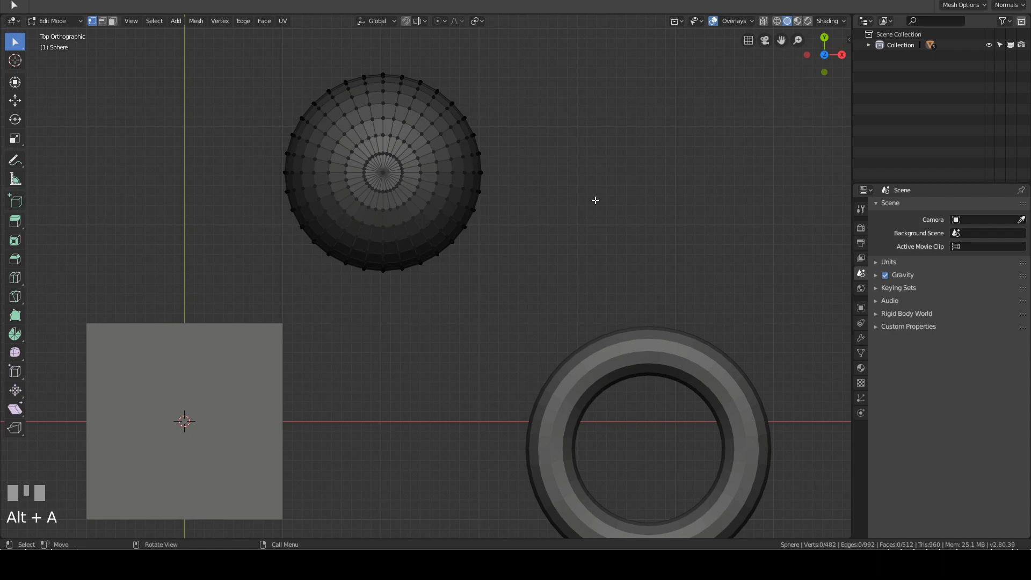
With the Select tool, pick eight individual vertices around the upper-right part of the sphere, extending the selection each time
{"action": "left_click_drag", "start_coordinate": [15, 47], "coordinate": [86, 44]}
{"action": "left_click", "coordinate": [369, 104]}
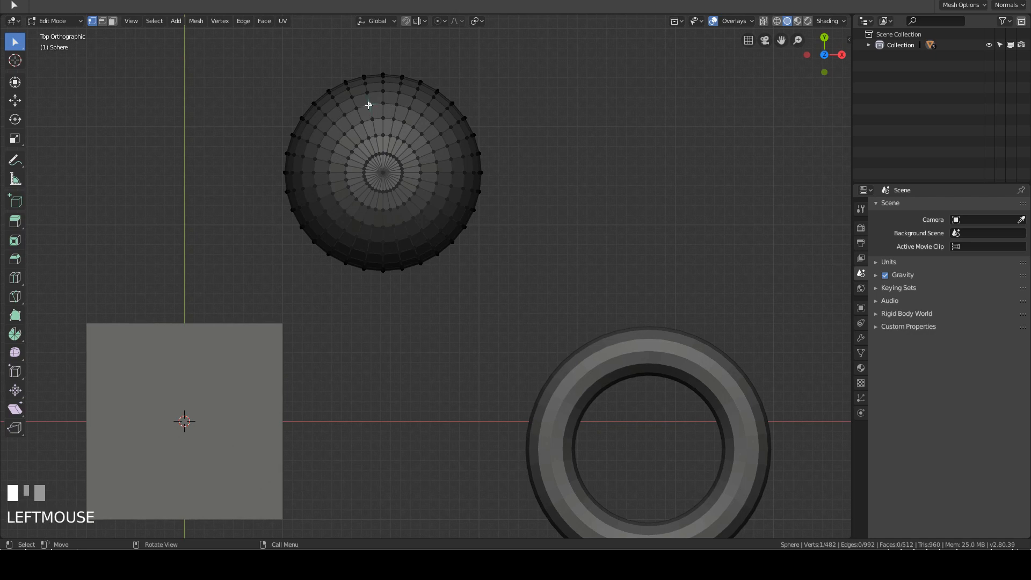
{"action": "left_click", "coordinate": [396, 104], "text": "shift"}
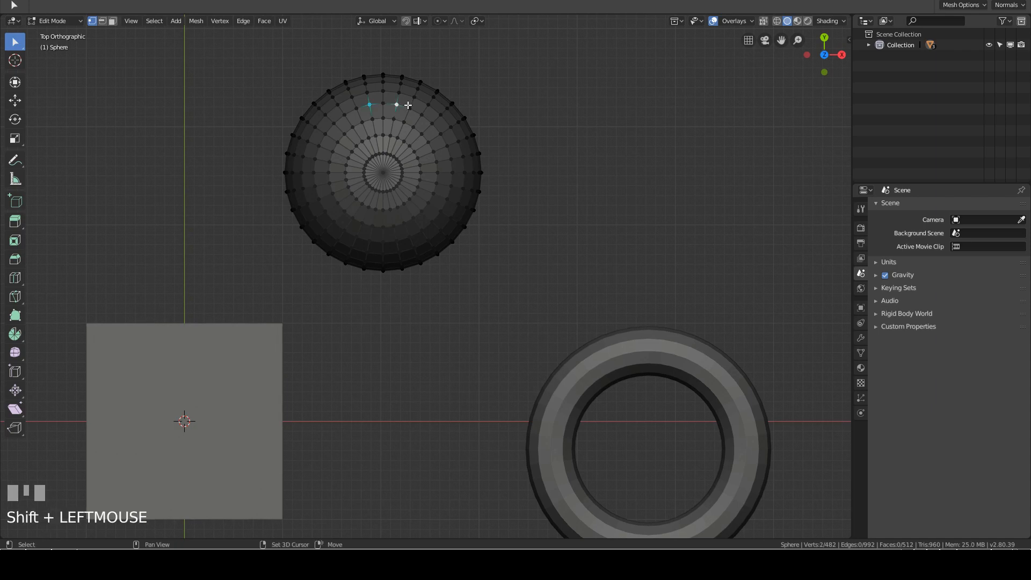
{"action": "left_click", "coordinate": [410, 108], "text": "shift"}
{"action": "left_click", "coordinate": [427, 104], "text": "shift"}
{"action": "left_click", "coordinate": [441, 115], "text": "shift"}
{"action": "left_click", "coordinate": [451, 127], "text": "shift"}
{"action": "left_click", "coordinate": [459, 141], "text": "shift"}
{"action": "left_click", "coordinate": [463, 156], "text": "shift"}
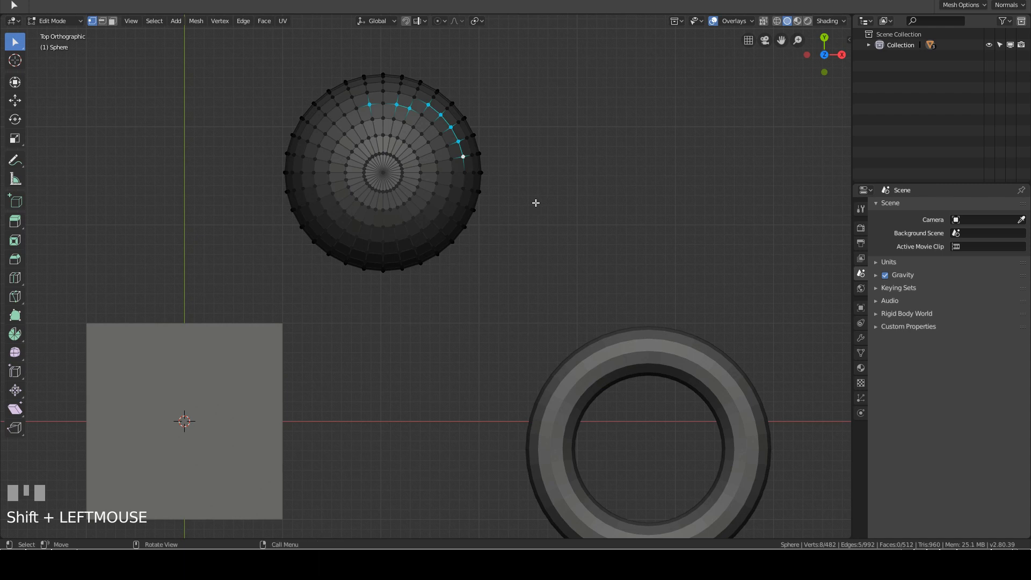
Deselect the picked sphere vertices individually until none remain selected
{"action": "left_click", "coordinate": [462, 143], "text": "shift"}
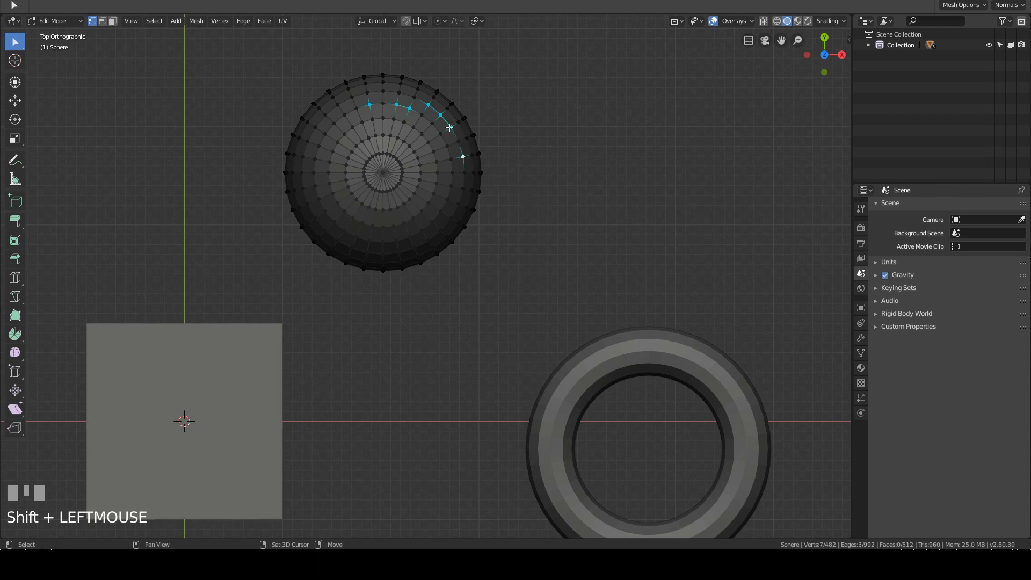
{"action": "left_click", "coordinate": [444, 116], "text": "shift"}
{"action": "left_click", "coordinate": [408, 112], "text": "shift"}
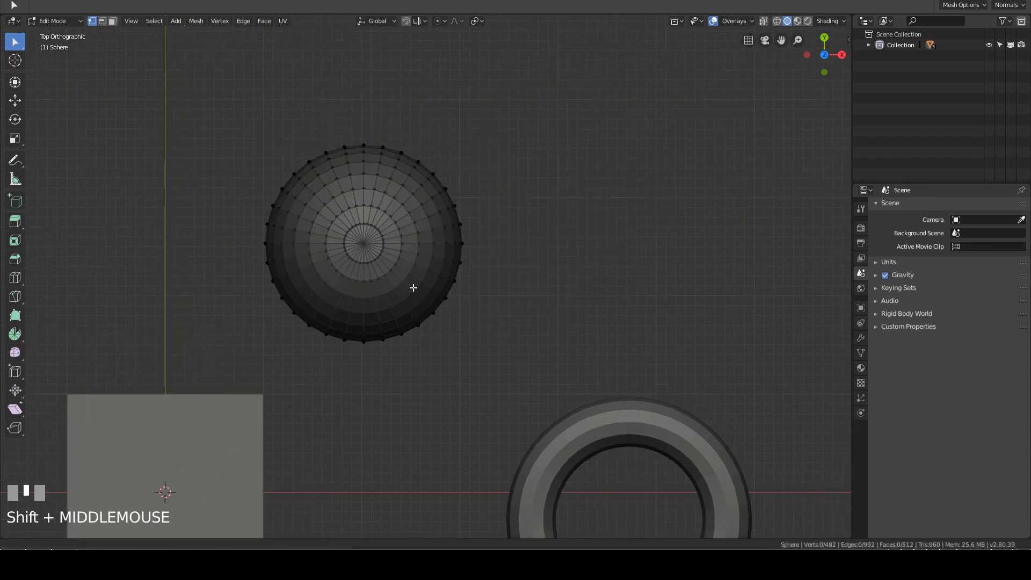
Switch to the Select Box tool in New mode and box the sphere's left side, then its right side, as separate selections
{"action": "middle_click_drag", "start_coordinate": [418, 274], "coordinate": [413, 288], "text": "shift"}
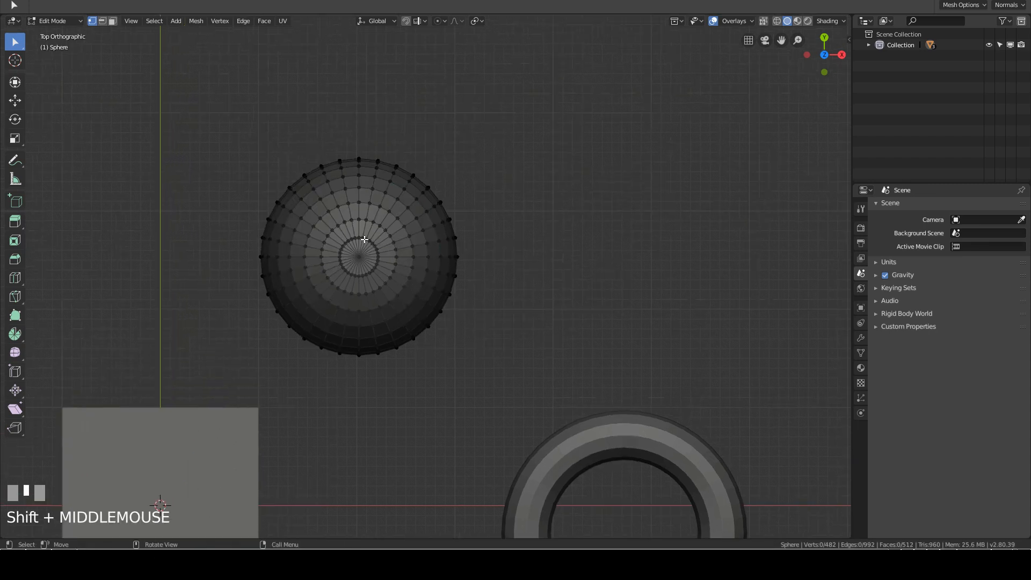
{"action": "left_click_drag", "start_coordinate": [18, 41], "coordinate": [74, 70]}
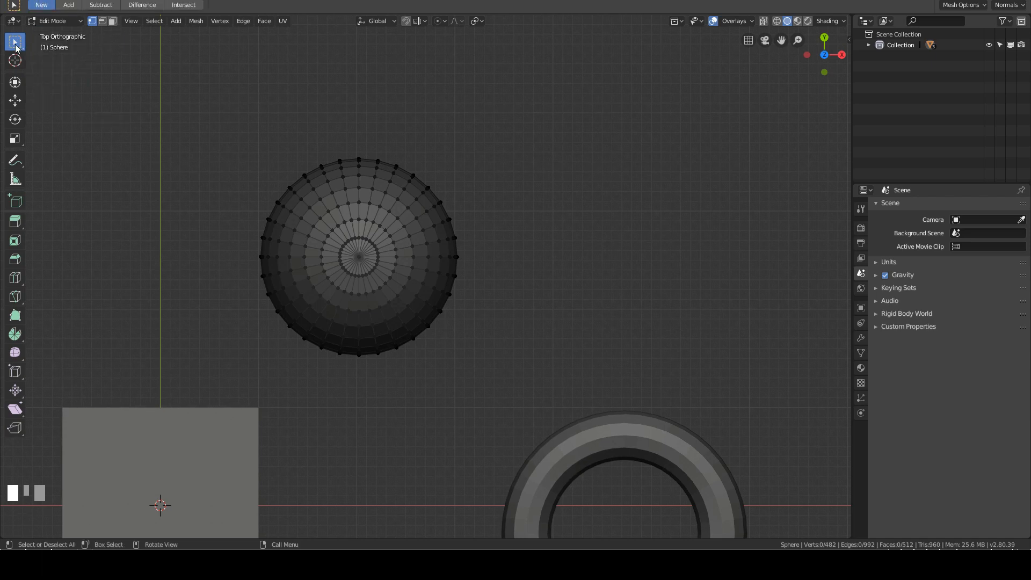
{"action": "left_click", "coordinate": [46, 7]}
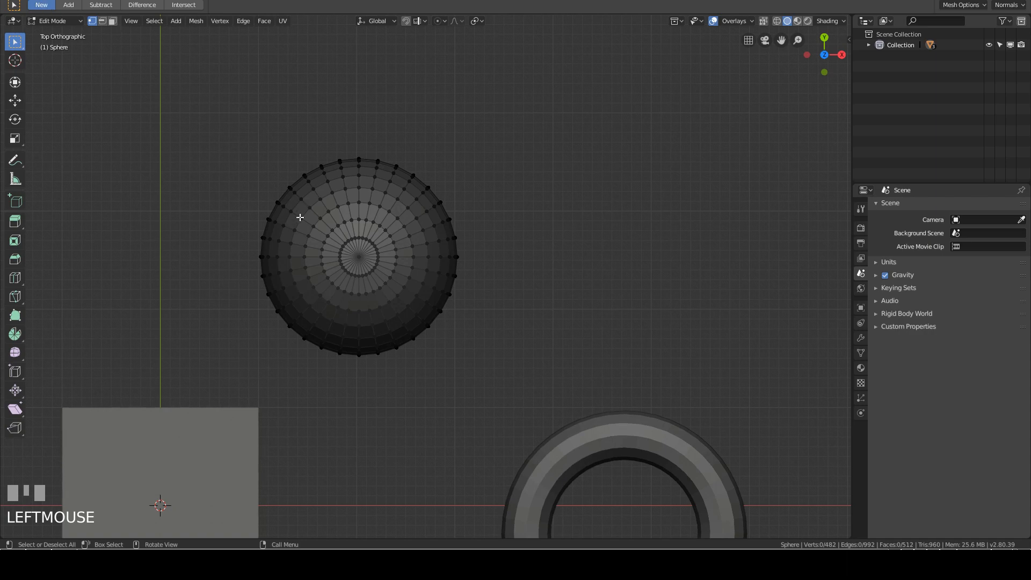
{"action": "left_click_drag", "start_coordinate": [196, 122], "coordinate": [350, 359]}
{"action": "left_click_drag", "start_coordinate": [390, 124], "coordinate": [513, 406]}
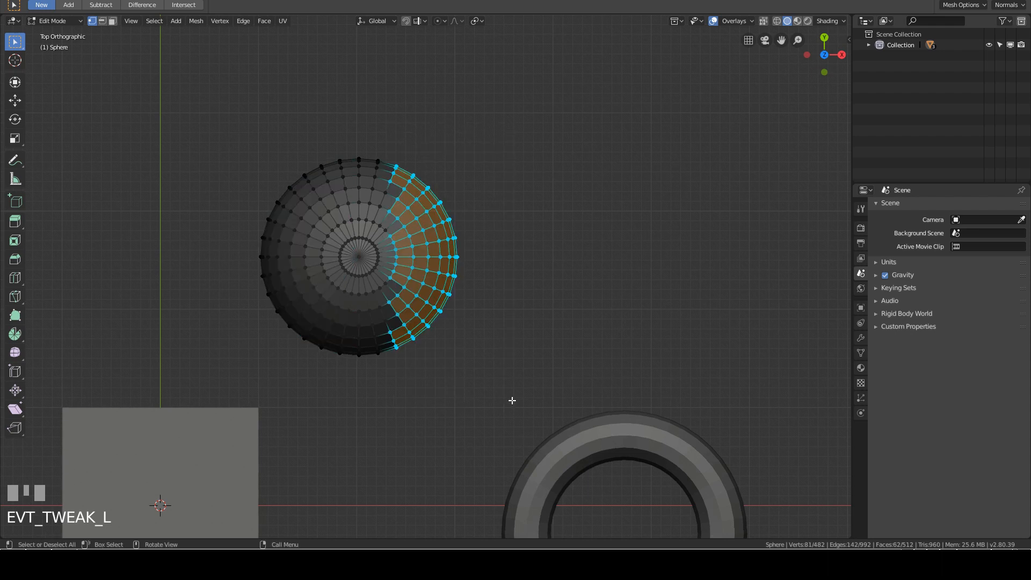
Box the sphere's upper half and lower-left part in Add mode, and remove its upper and right-edge vertices in Subtract mode
{"action": "left_click", "coordinate": [71, 5]}
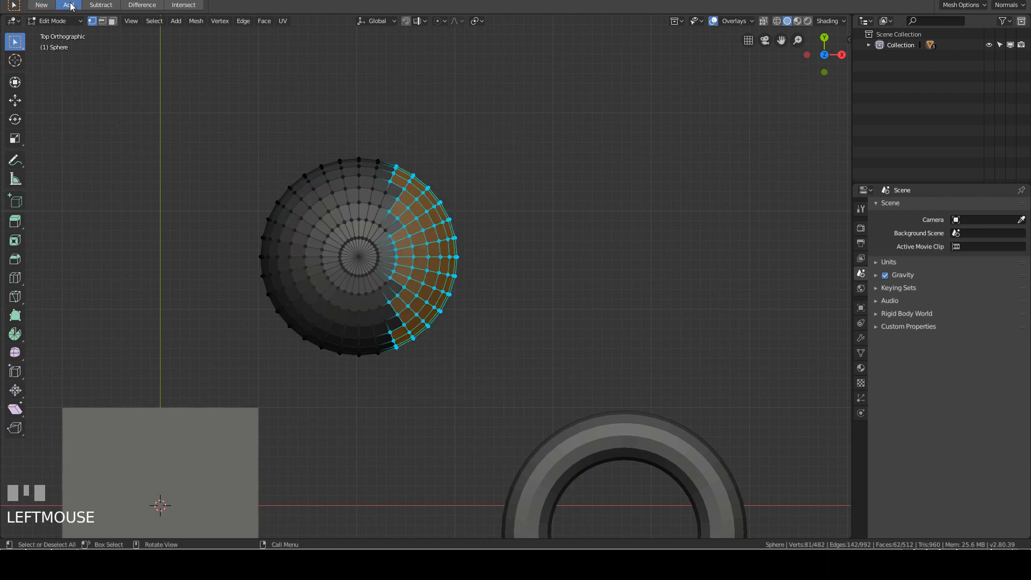
{"action": "left_click_drag", "start_coordinate": [202, 101], "coordinate": [452, 239]}
{"action": "left_click_drag", "start_coordinate": [207, 238], "coordinate": [345, 406]}
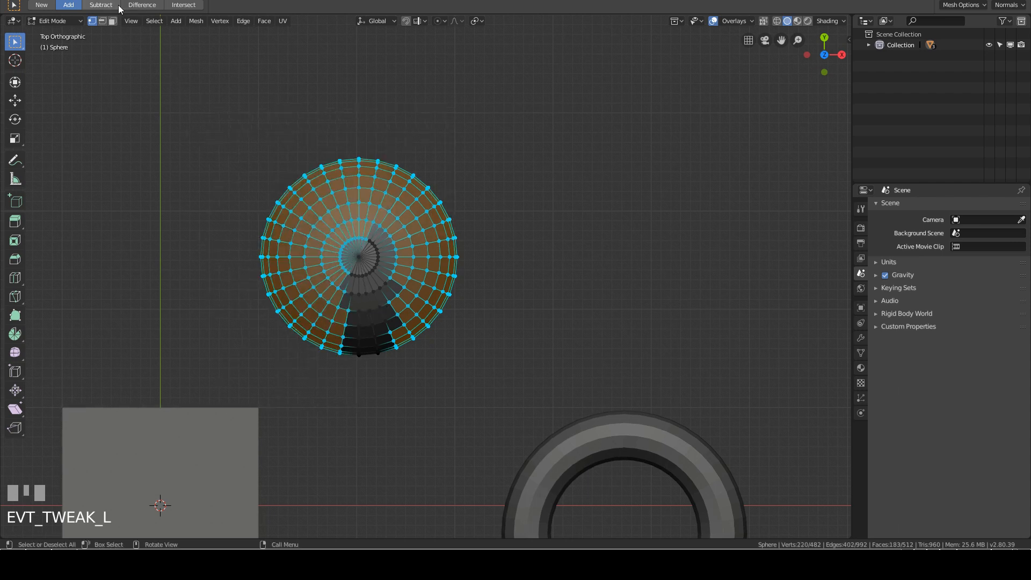
{"action": "left_click", "coordinate": [102, 6]}
{"action": "left_click_drag", "start_coordinate": [232, 119], "coordinate": [487, 353]}
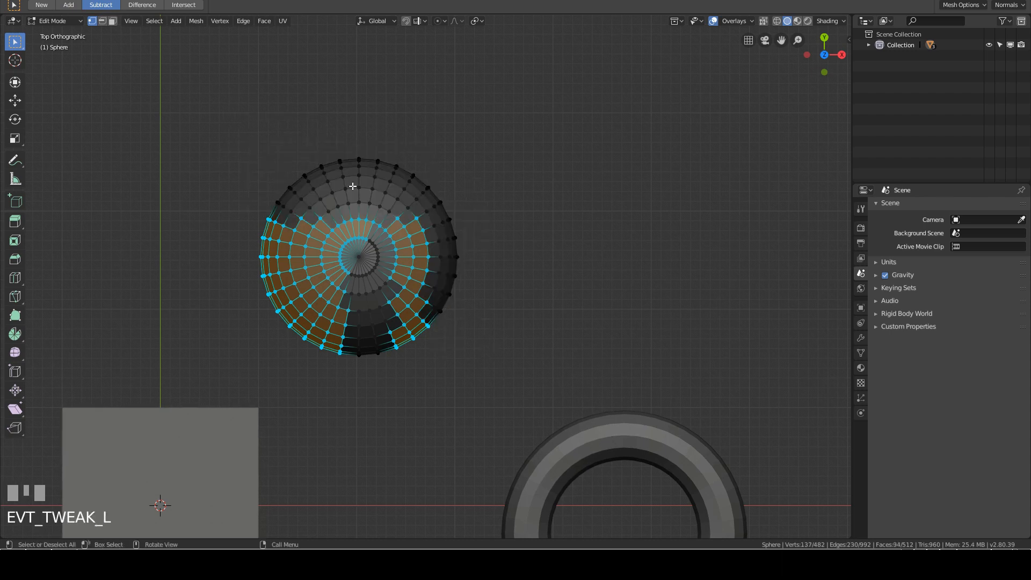
Set the box selection to Difference mode and invert the sphere's upper-left area, then an overlapping area on its lower left
{"action": "left_click", "coordinate": [145, 6]}
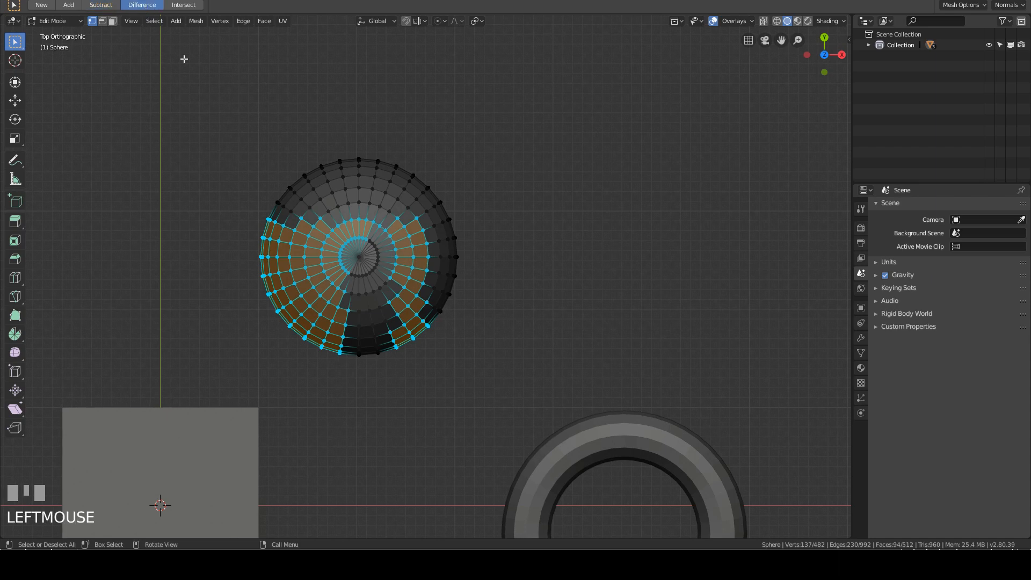
{"action": "left_click_drag", "start_coordinate": [224, 107], "coordinate": [375, 259]}
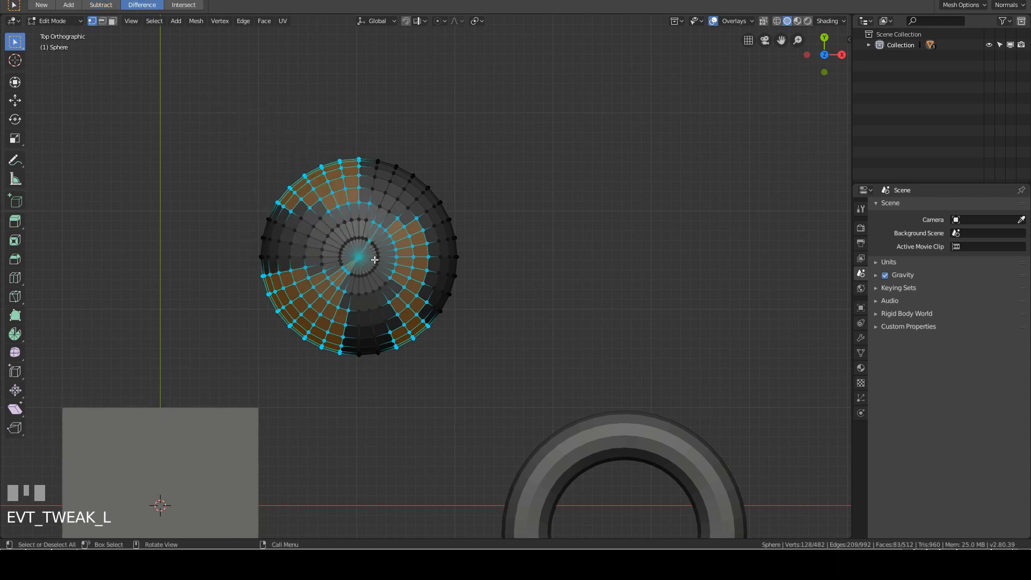
{"action": "left_click_drag", "start_coordinate": [224, 179], "coordinate": [346, 342]}
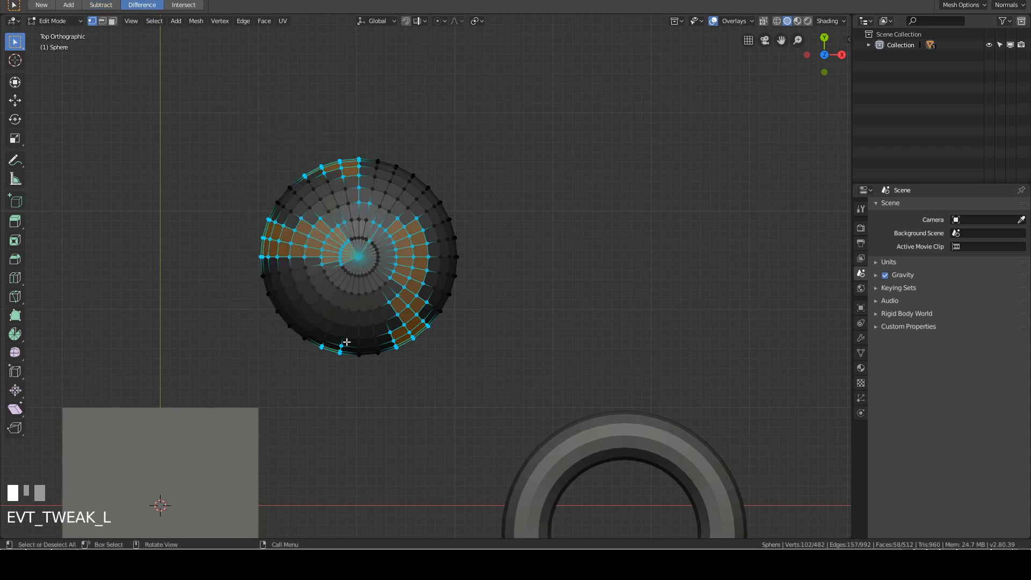
Set the box selection to Intersect mode and narrow the selected vertices with a box over the left side and another across the top
{"action": "left_click", "coordinate": [184, 5]}
{"action": "left_click_drag", "start_coordinate": [220, 115], "coordinate": [362, 312]}
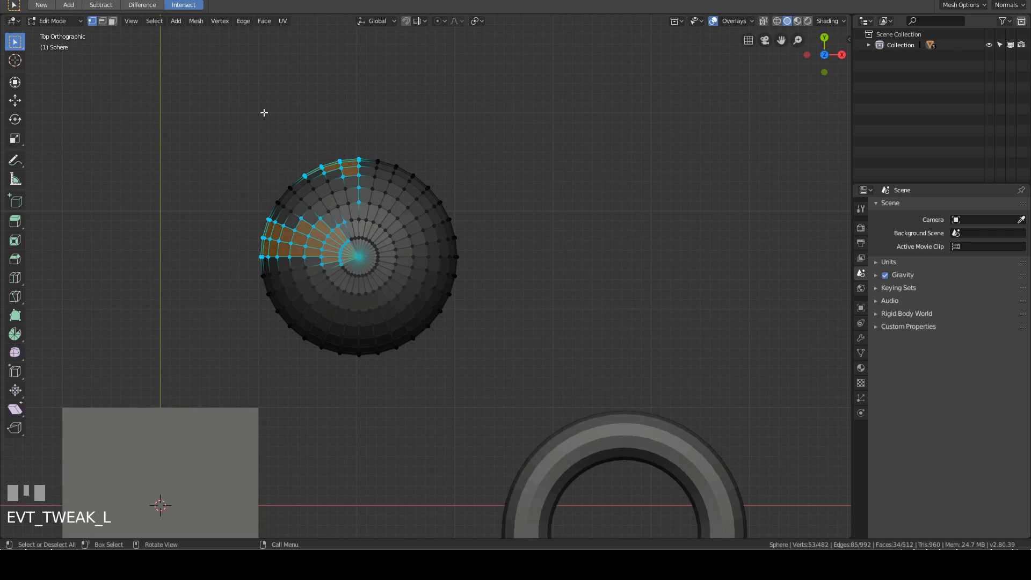
{"action": "left_click_drag", "start_coordinate": [263, 113], "coordinate": [435, 240]}
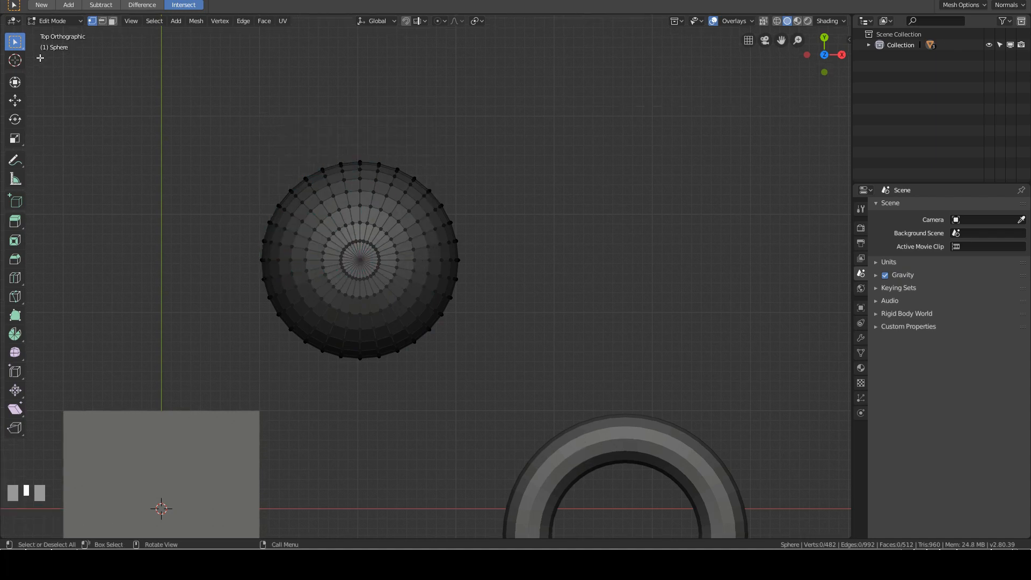
Switch to the Select Circle tool, brush-select vertices on the sphere's left and right sides, and deselect them with the circle
{"action": "left_click", "coordinate": [16, 42]}
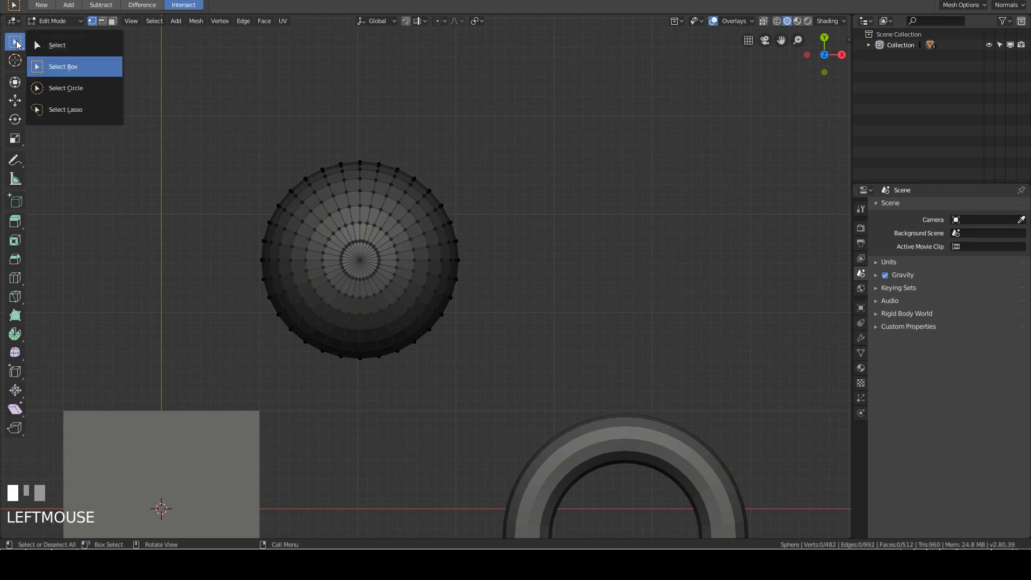
{"action": "left_click", "coordinate": [78, 88]}
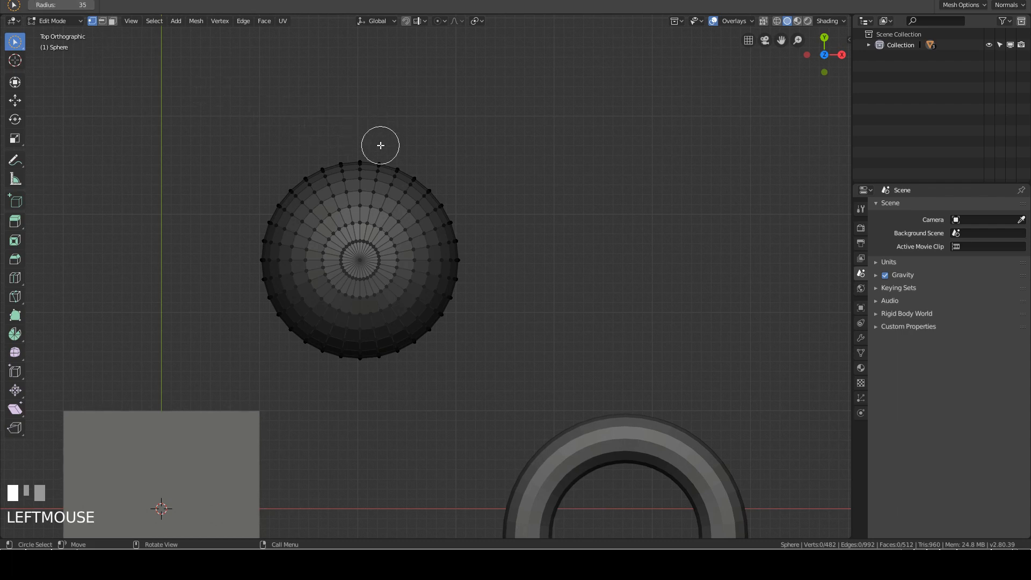
{"action": "mouse_move", "coordinate": [371, 149]}
{"action": "left_mouse_down"}
{"action": "mouse_move", "coordinate": [299, 177]}
{"action": "mouse_move", "coordinate": [271, 258]}
{"action": "mouse_move", "coordinate": [358, 184]}
{"action": "mouse_move", "coordinate": [334, 181]}
{"action": "mouse_move", "coordinate": [309, 196]}
{"action": "left_mouse_up"}
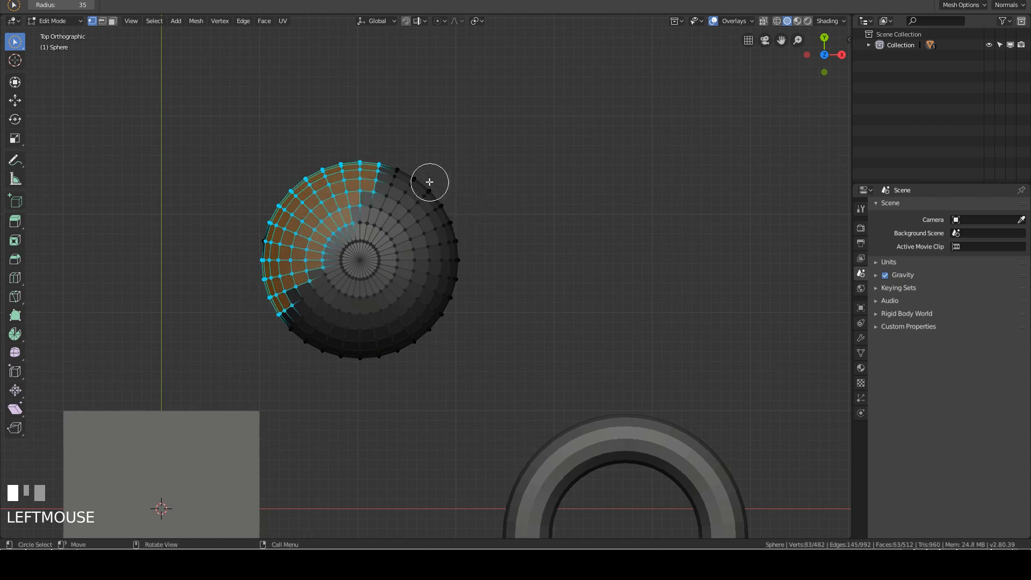
{"action": "mouse_move", "coordinate": [429, 182]}
{"action": "left_mouse_down"}
{"action": "mouse_move", "coordinate": [428, 334]}
{"action": "mouse_move", "coordinate": [458, 248]}
{"action": "mouse_move", "coordinate": [417, 162]}
{"action": "mouse_move", "coordinate": [421, 230]}
{"action": "left_mouse_up"}
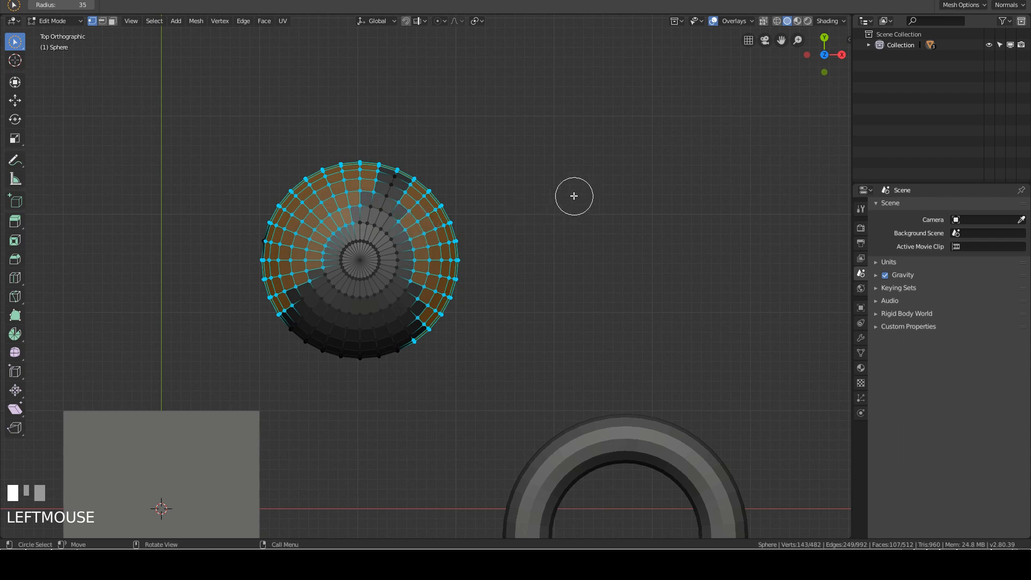
{"action": "mouse_move", "coordinate": [479, 178]}
{"action": "left_mouse_down", "text": "ctrl"}
{"action": "mouse_move", "coordinate": [345, 173]}
{"action": "mouse_move", "coordinate": [285, 200]}
{"action": "mouse_move", "coordinate": [462, 205]}
{"action": "mouse_move", "coordinate": [354, 179]}
{"action": "mouse_move", "coordinate": [226, 174]}
{"action": "left_mouse_up", "text": "ctrl"}
Switch to the Select Lasso tool in New mode and clear the vertex selection
{"action": "key", "text": "w"}
{"action": "left_click", "coordinate": [334, 110]}
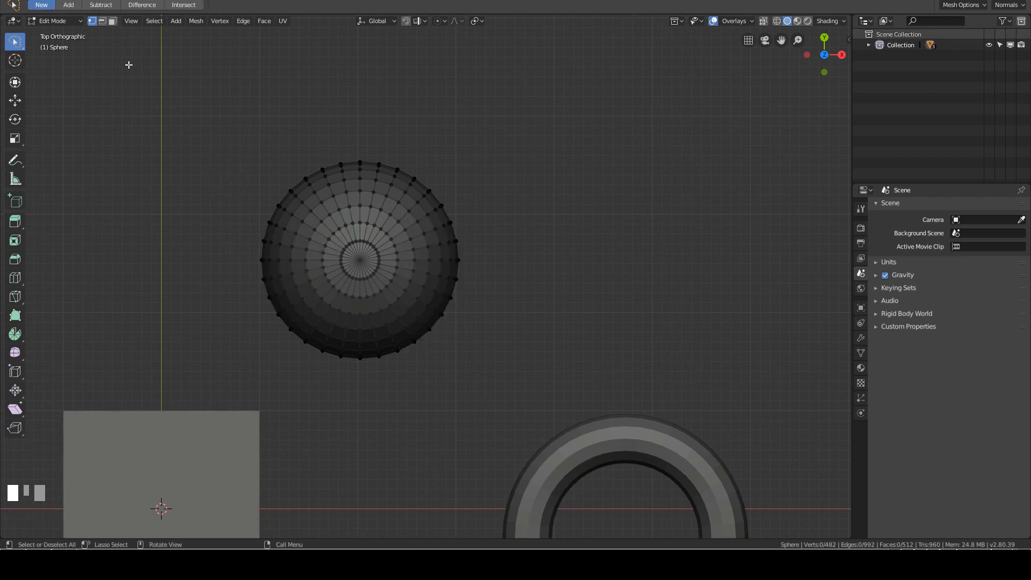
{"action": "left_click", "coordinate": [15, 42]}
{"action": "left_click", "coordinate": [63, 111]}
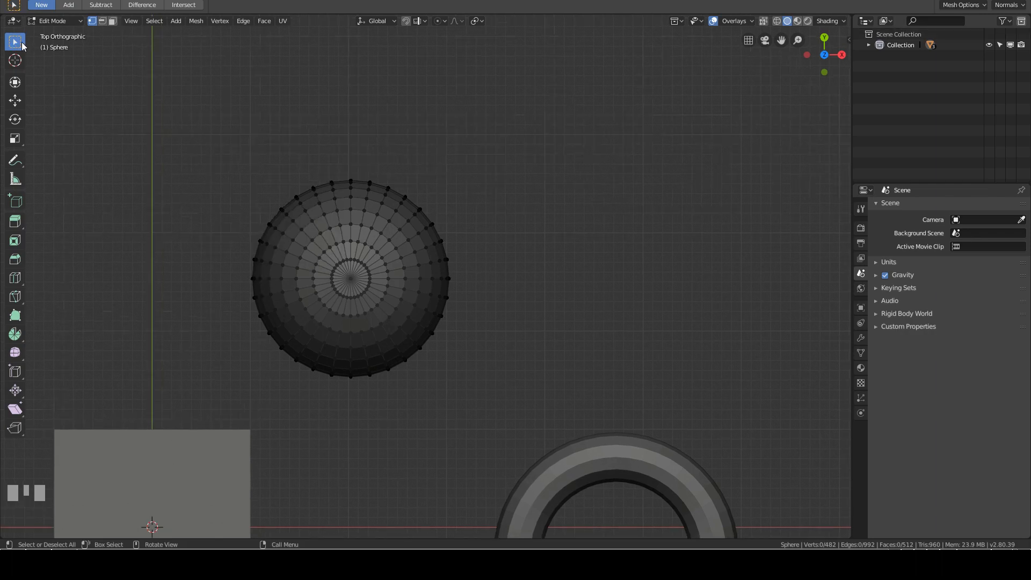
Use the Box Select command to select the sphere's upper half, and again to deselect its upper-left part
{"action": "left_click", "coordinate": [154, 21]}
{"action": "key", "text": "b"}
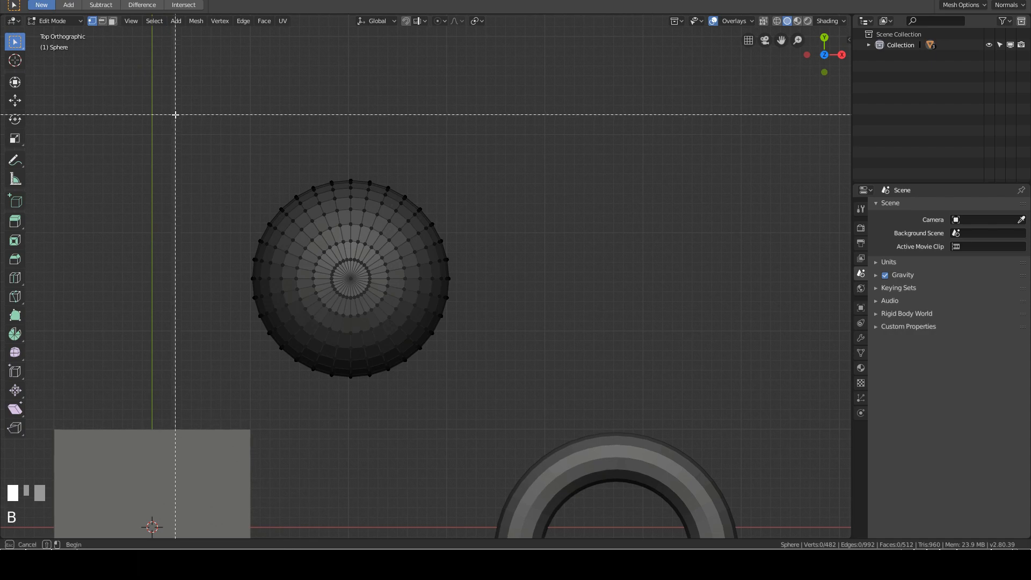
{"action": "left_click_drag", "start_coordinate": [175, 114], "coordinate": [517, 298]}
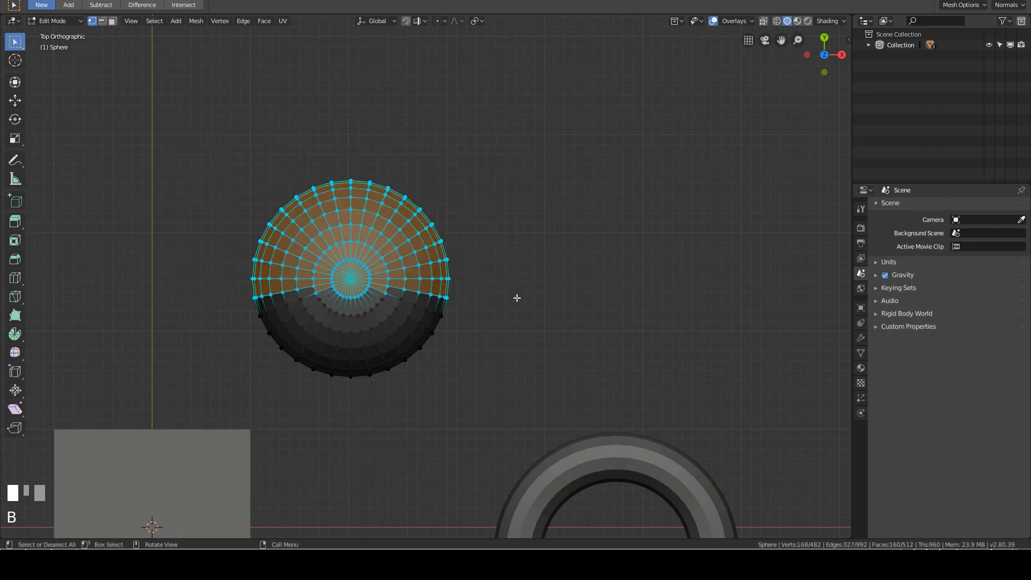
{"action": "key", "text": "b"}
{"action": "middle_click_drag", "start_coordinate": [225, 153], "coordinate": [359, 328]}
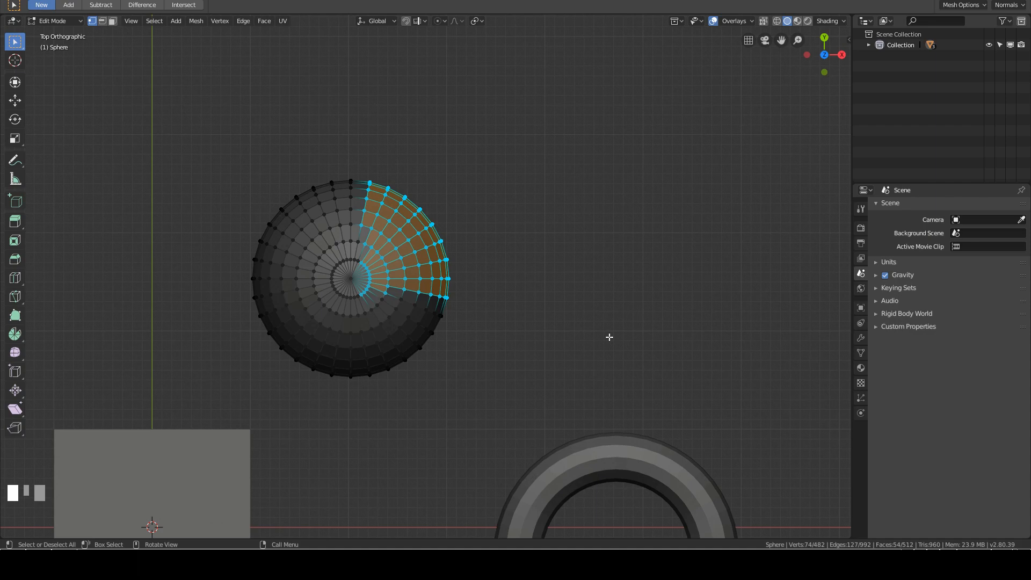